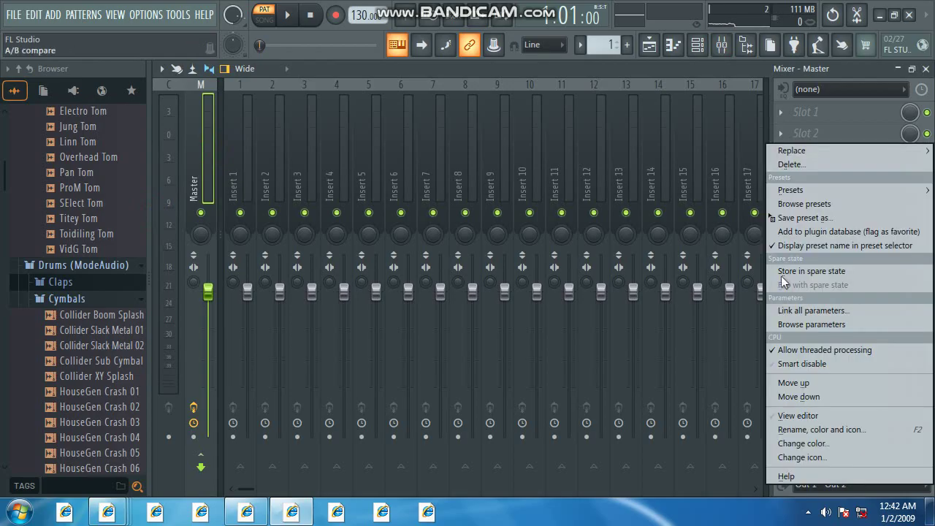
# Step: Replace the effect in the Master track's last slot with Fruity Soft Clipper and close its window
pyautogui.moveTo(799, 153)
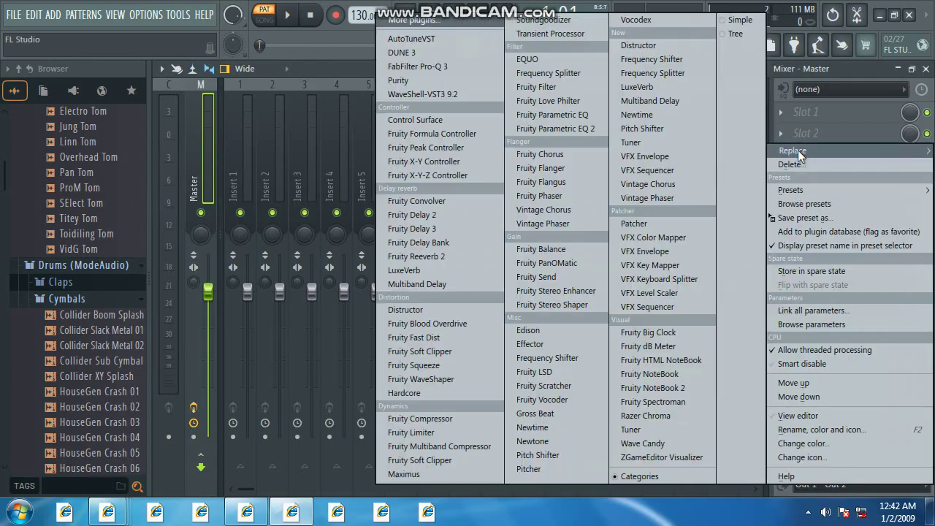
pyautogui.click(478, 460)
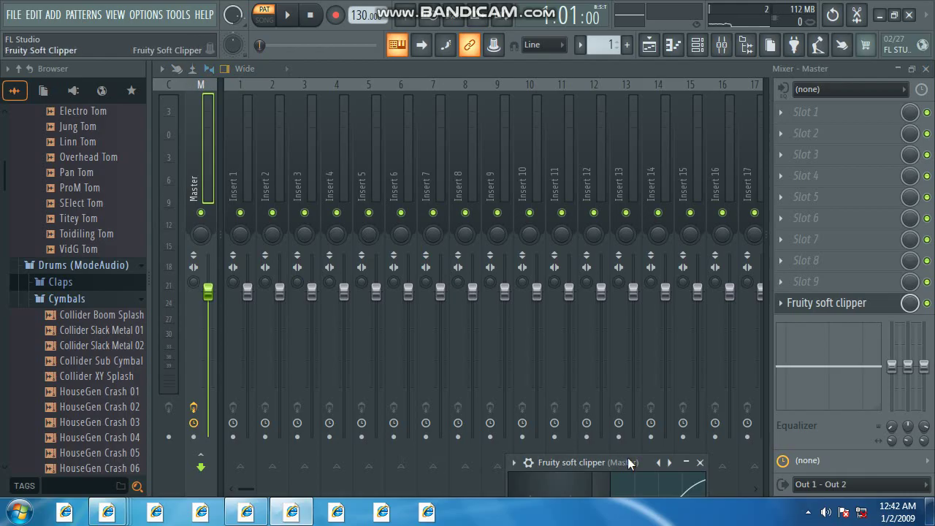
pyautogui.moveTo(628, 462); pyautogui.dragTo(546, 175)
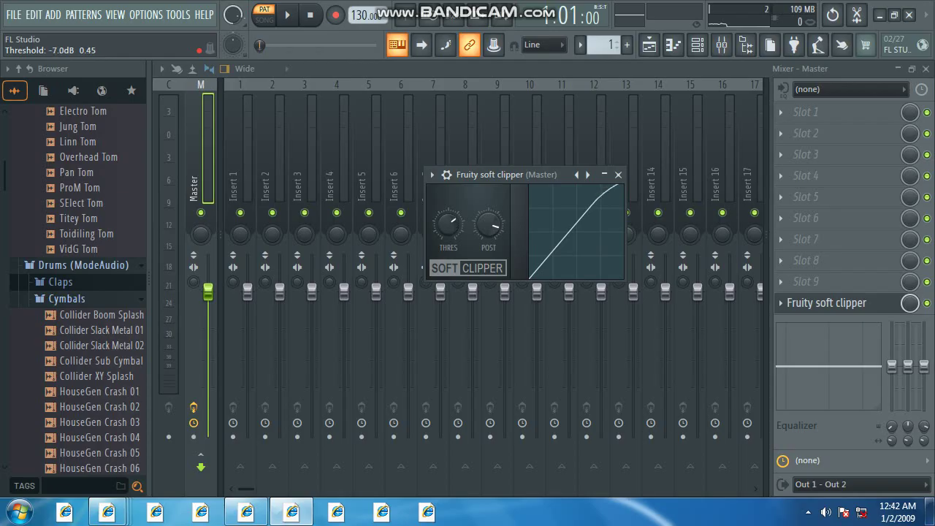
pyautogui.click(618, 175)
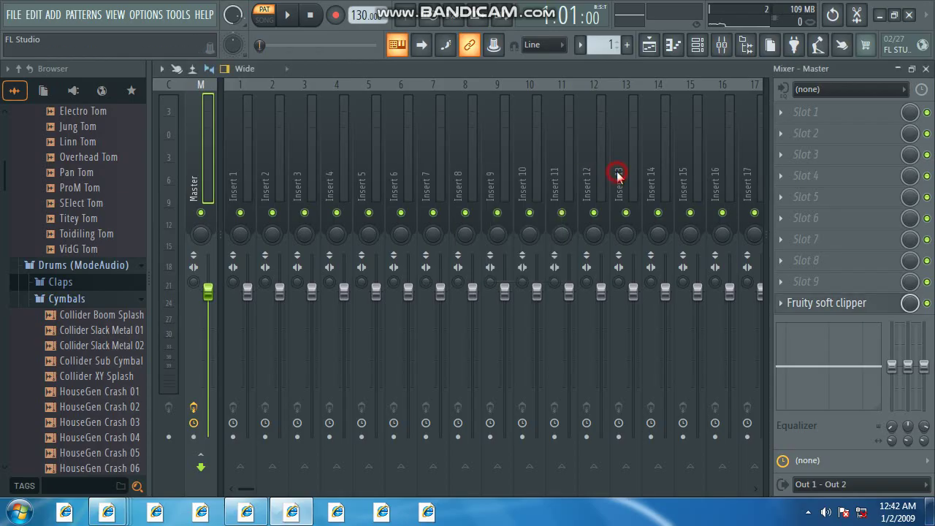
# Step: Add an FL Keys channel with its piano roll open, and set the project tempo to 112 BPM
pyautogui.click(697, 46)
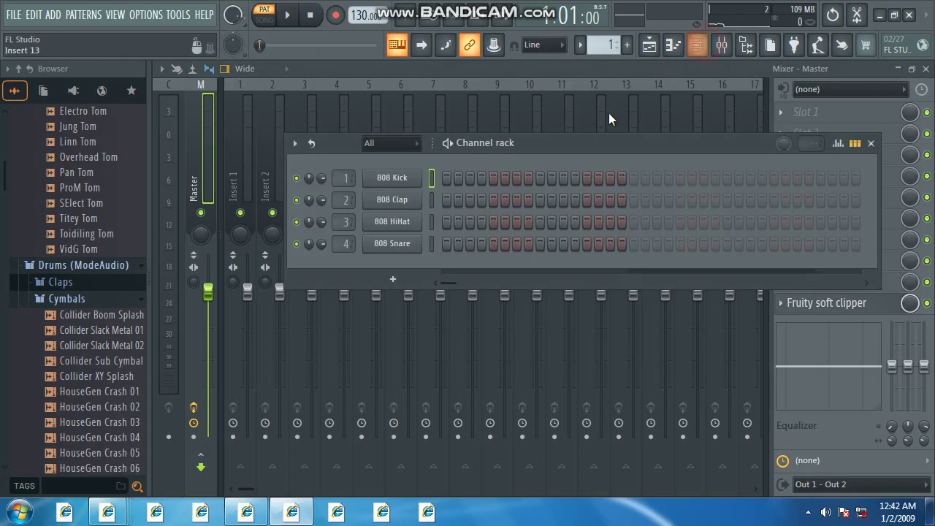
pyautogui.click(392, 280)
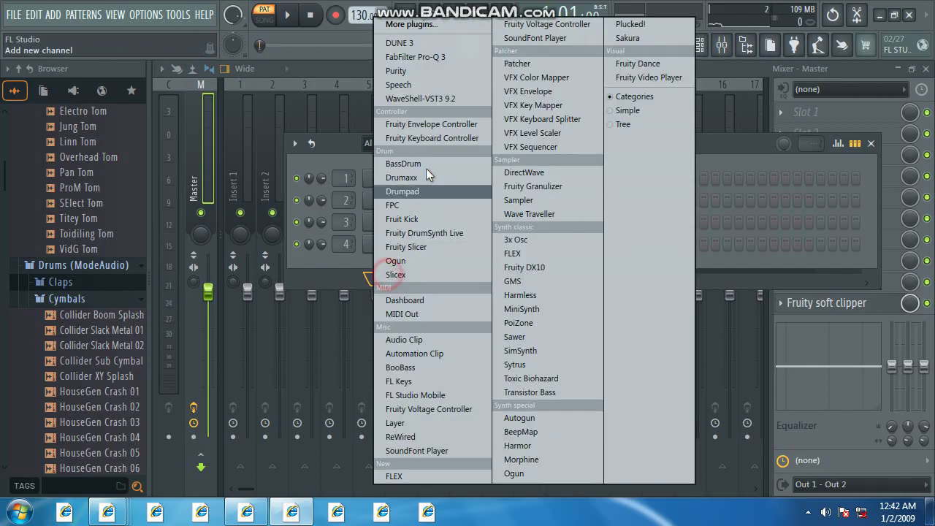
pyautogui.click(398, 380)
pyautogui.click(205, 177)
pyautogui.click(217, 183)
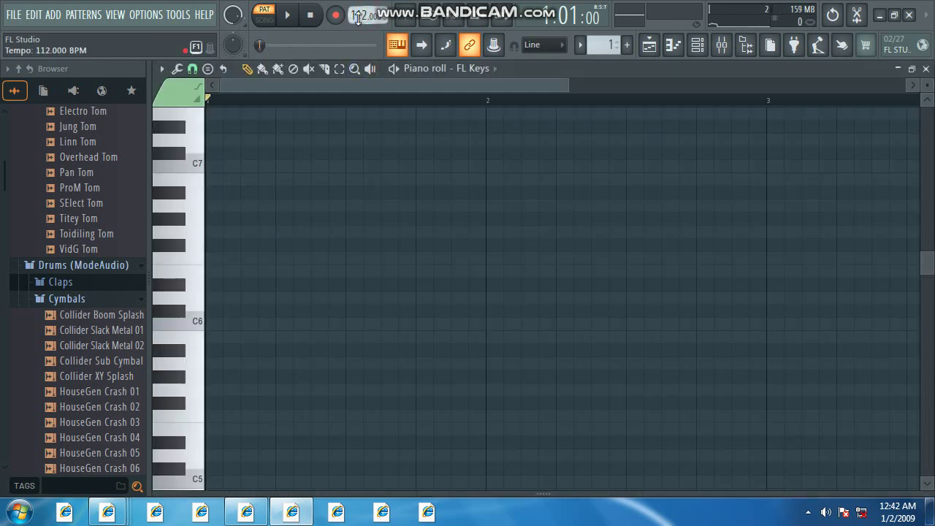
# Step: Reopen the FL Keys piano roll from the channel rack
pyautogui.click(696, 49)
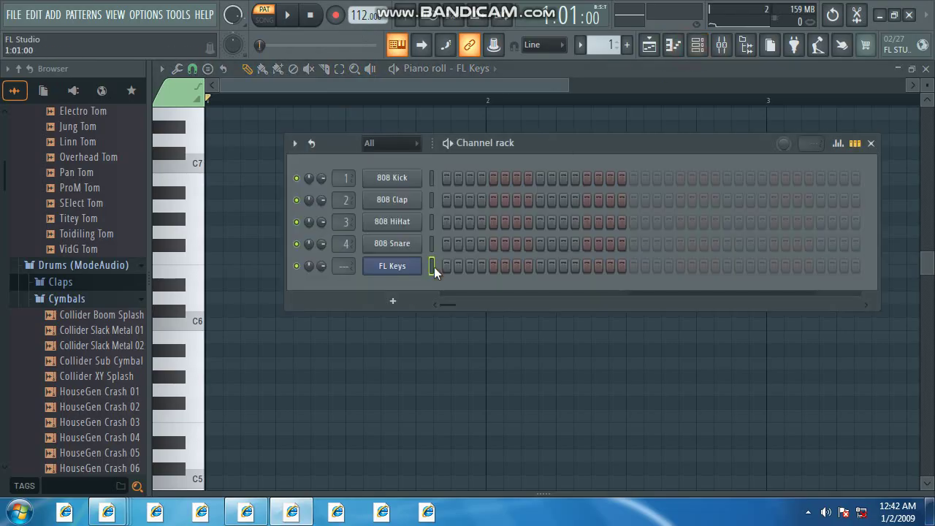
pyautogui.rightClick(407, 280)
pyautogui.click(433, 267)
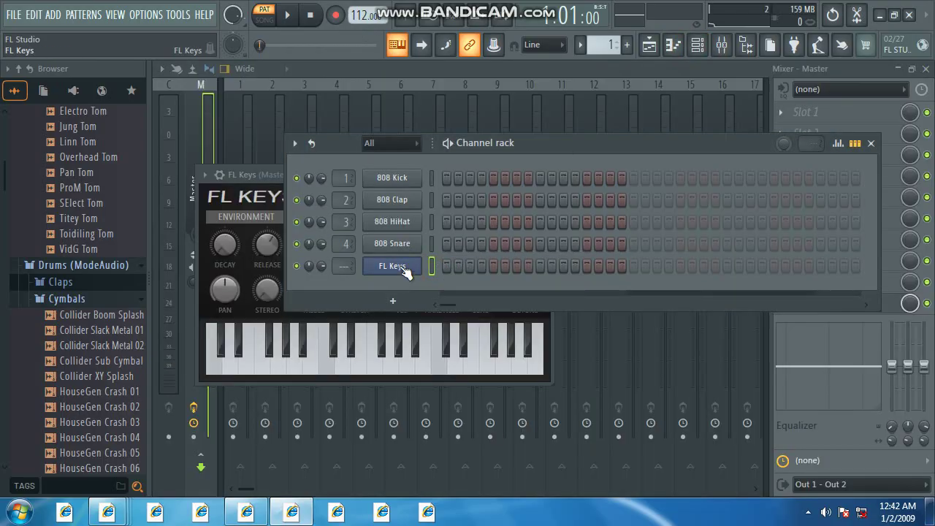
pyautogui.rightClick(407, 269)
pyautogui.click(433, 268)
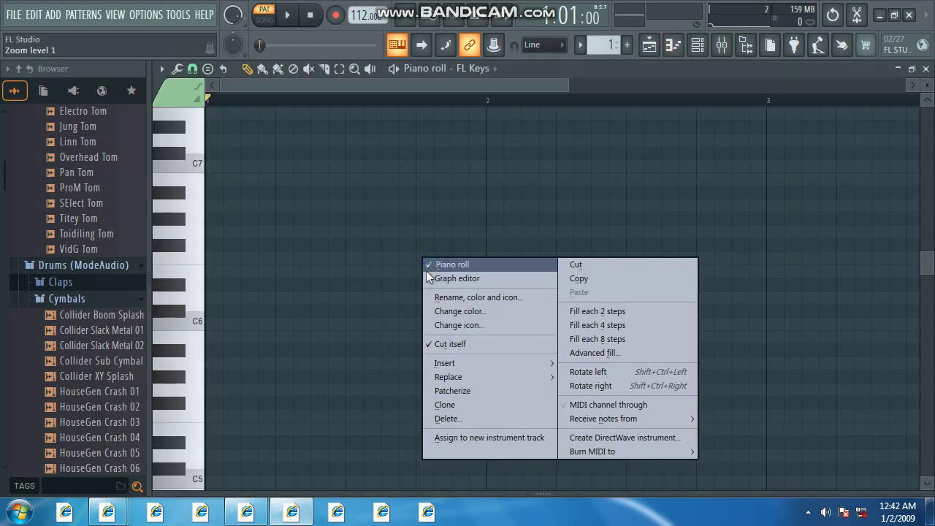
# Step: Draw a half-bar chord of C5, G#4 and F4 at the start of bar 1
pyautogui.click(224, 306)
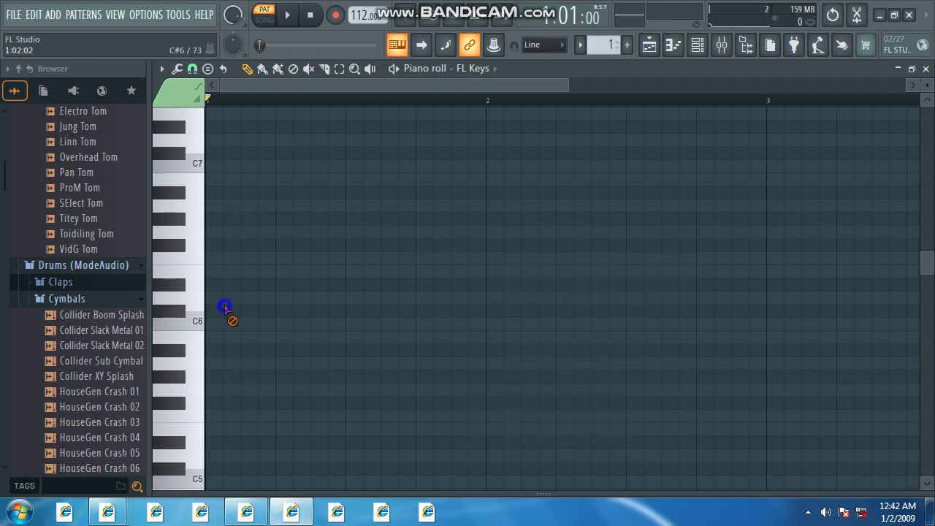
pyautogui.scroll(-3, 231, 373)
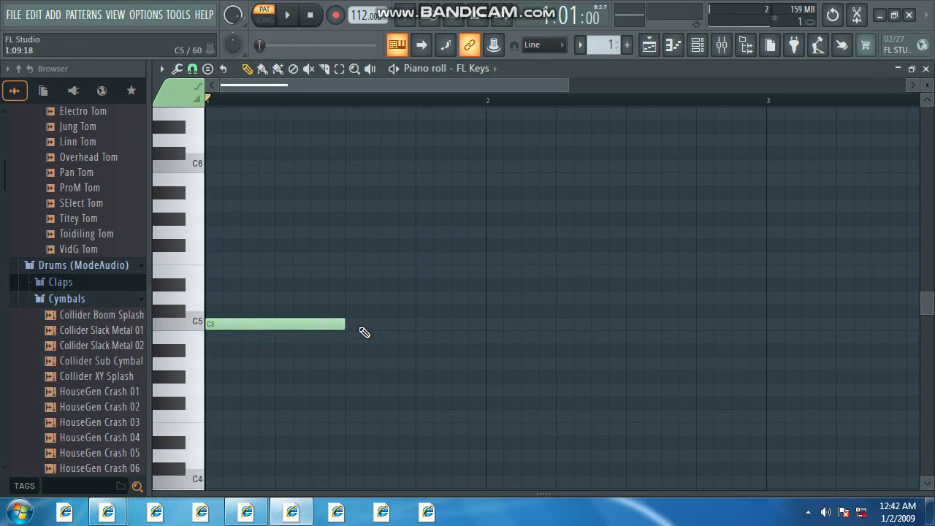
pyautogui.click(231, 380)
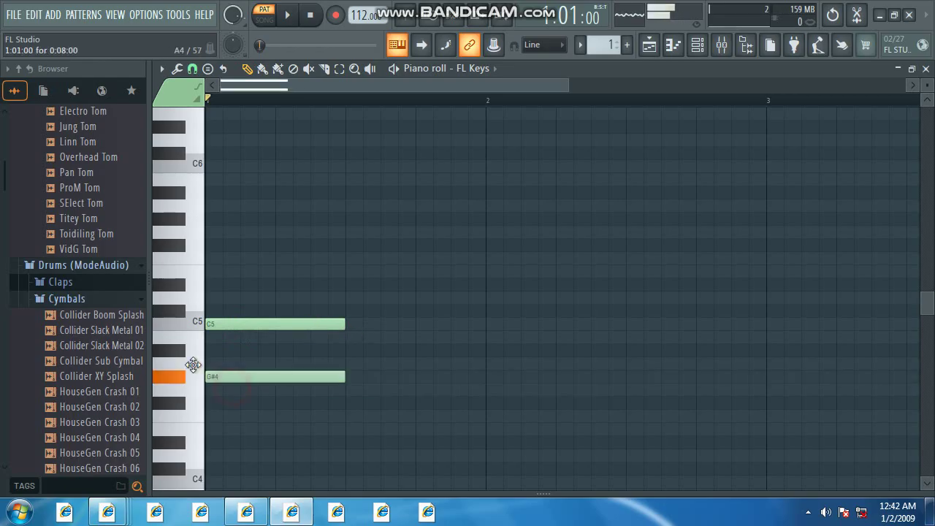
pyautogui.click(209, 416)
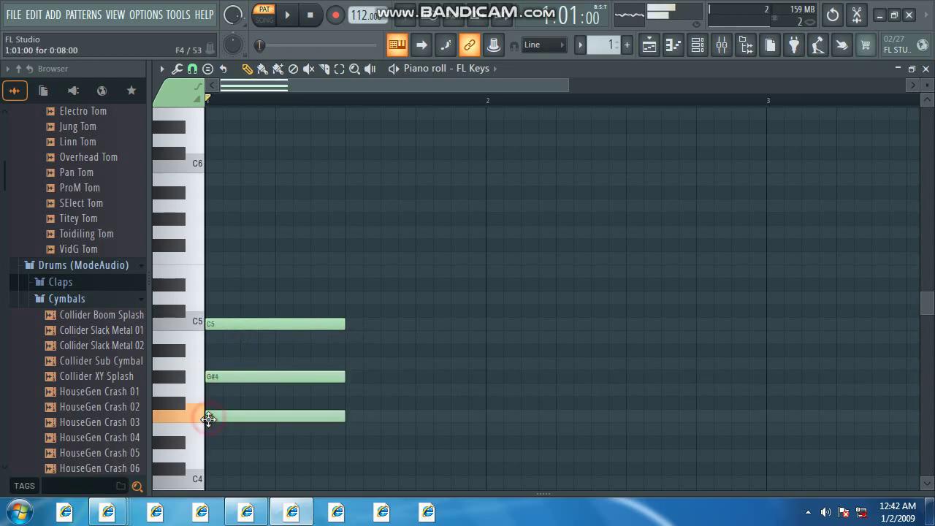
# Step: Fill the rest of the two bars with half-bar chords C#5–G#4–F4, C5–G#4–D#4 and A#4–G4–D#4
pyautogui.moveTo(357, 342); pyautogui.dragTo(356, 311)
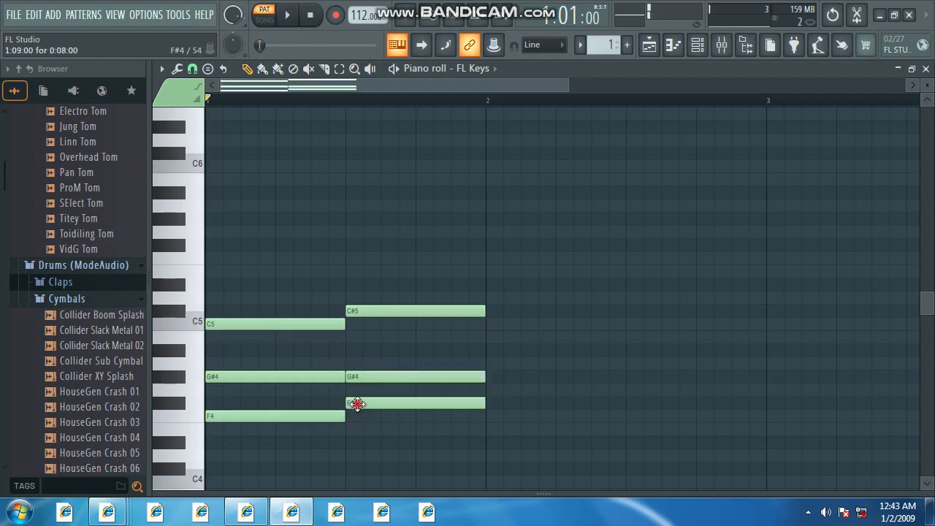
pyautogui.moveTo(357, 404); pyautogui.dragTo(367, 412)
pyautogui.moveTo(494, 350); pyautogui.dragTo(489, 326)
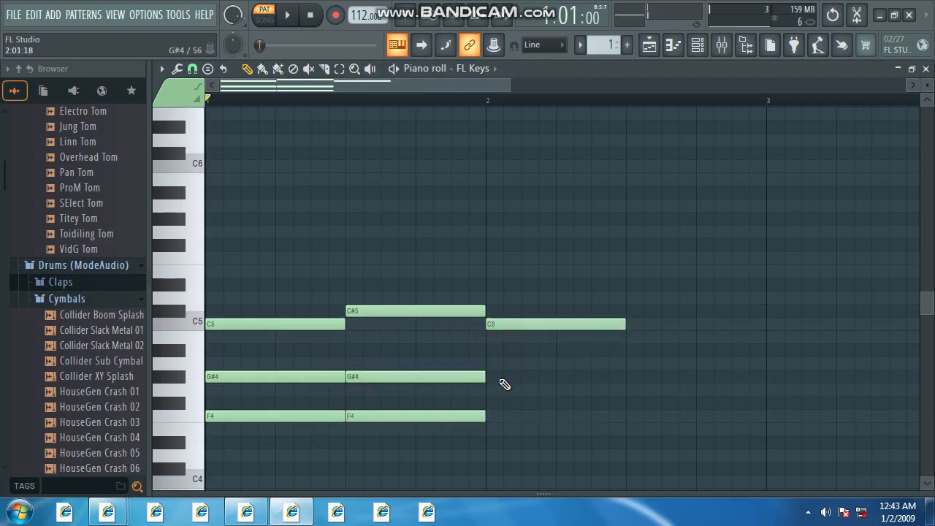
pyautogui.click(490, 439)
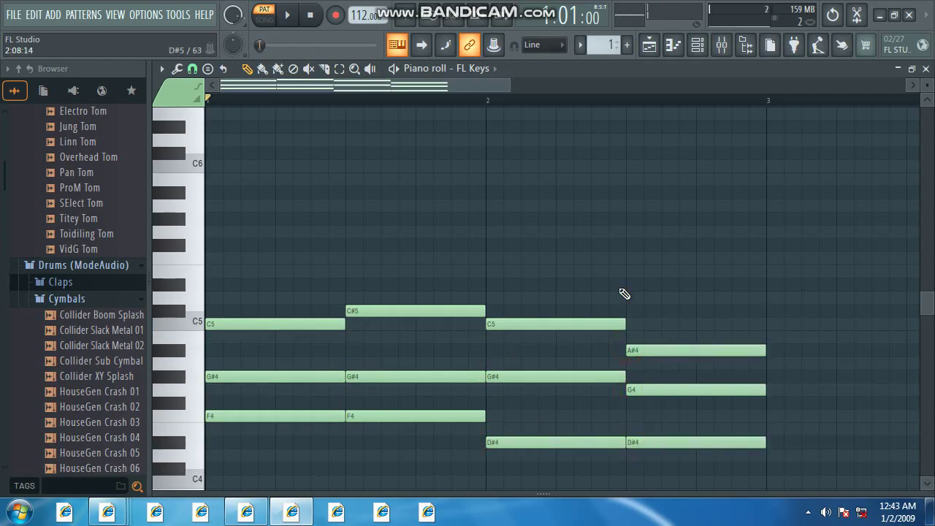
# Step: Duplicate the chords' top notes one octave lower as C4, C#4, C4 and A#3, and accept their note properties
pyautogui.scroll(-3, 606, 294)
pyautogui.moveTo(419, 276); pyautogui.dragTo(136, 282)
pyautogui.hotkey('ctrl', 'b')
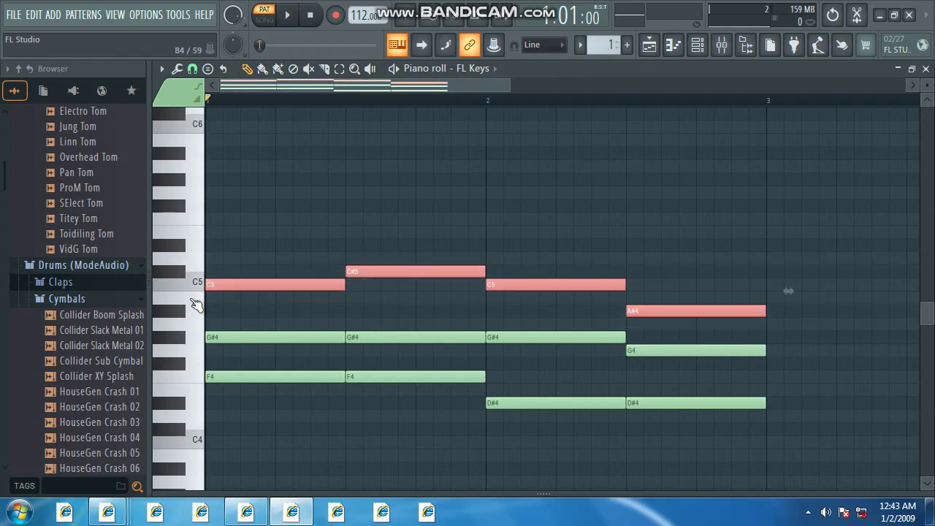
pyautogui.hotkey('ctrl', 'Down')
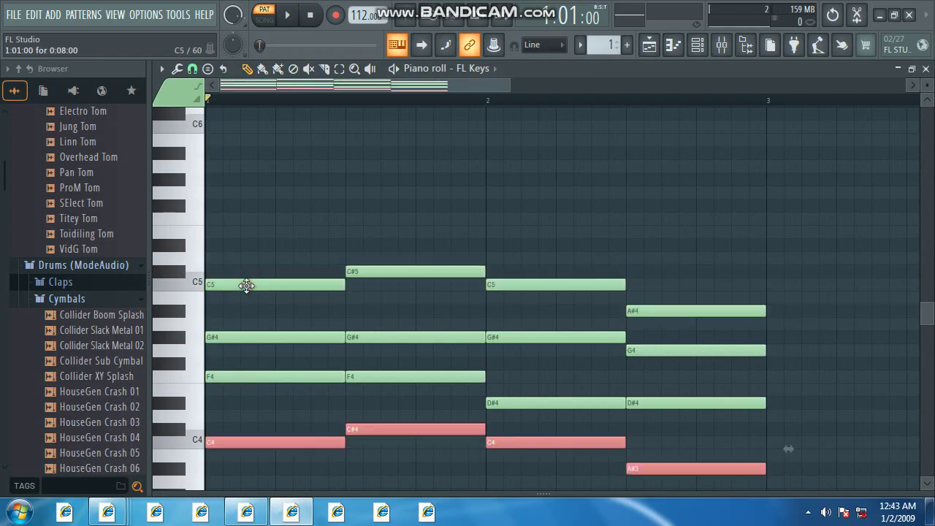
pyautogui.doubleClick(274, 448)
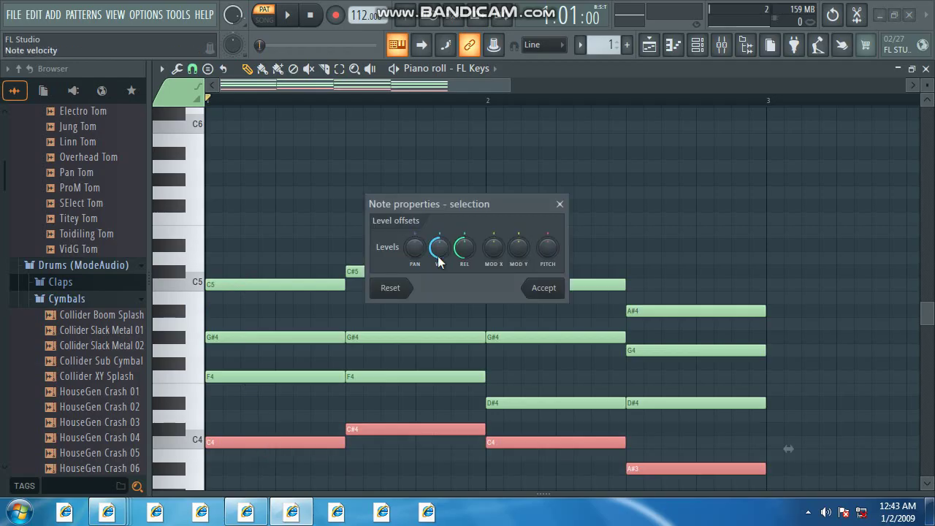
pyautogui.click(545, 289)
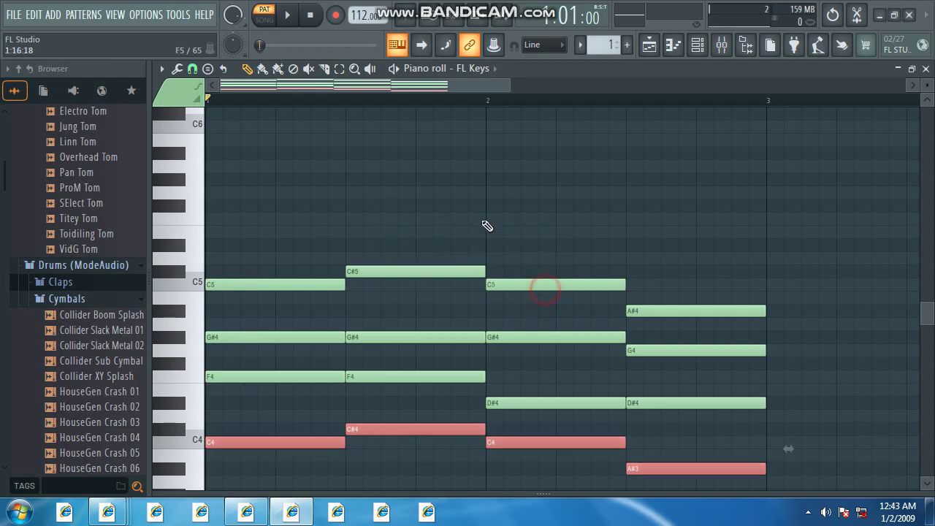
# Step: Start pattern playback, then add a Purity channel and open its piano roll
pyautogui.press('space')
pyautogui.click(716, 47)
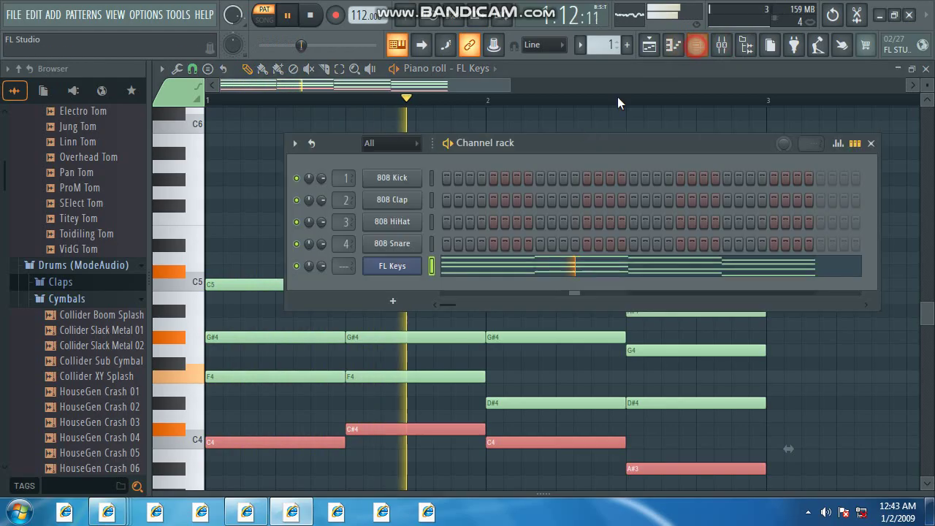
pyautogui.click(397, 292)
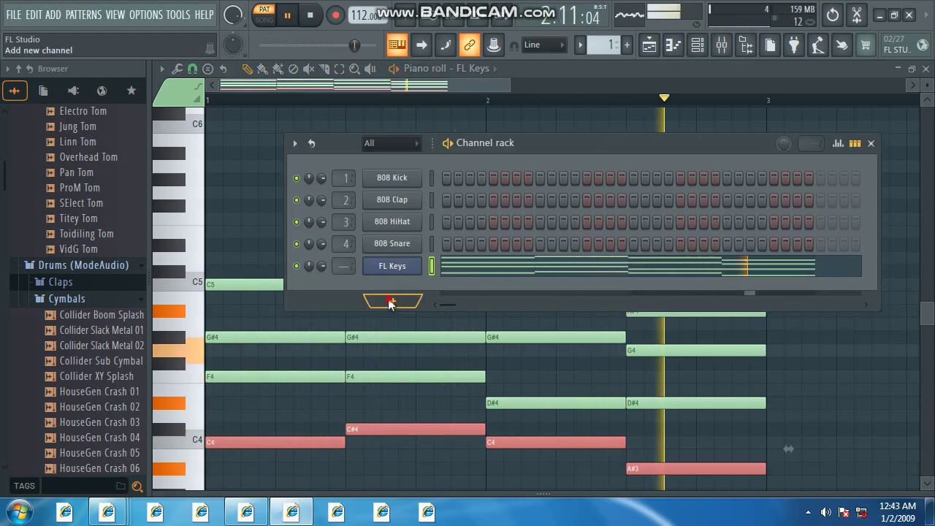
pyautogui.click(419, 76)
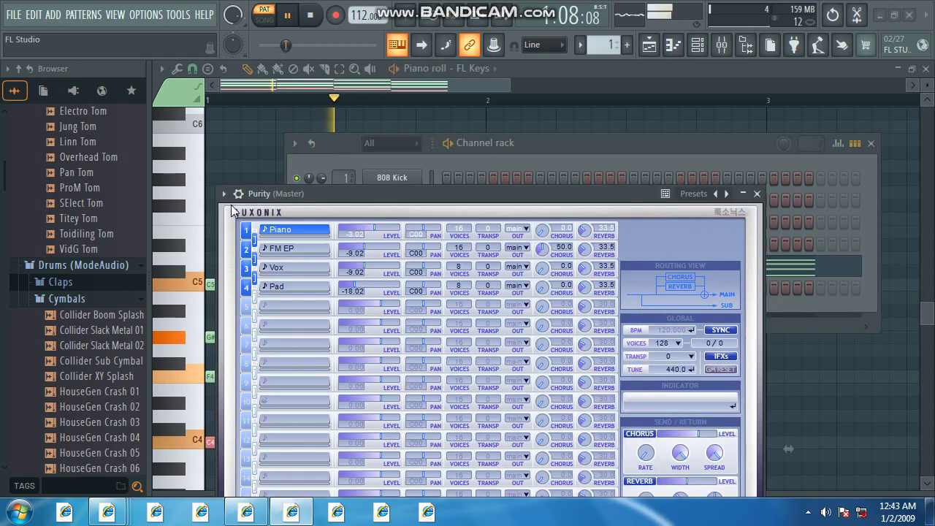
pyautogui.click(237, 195)
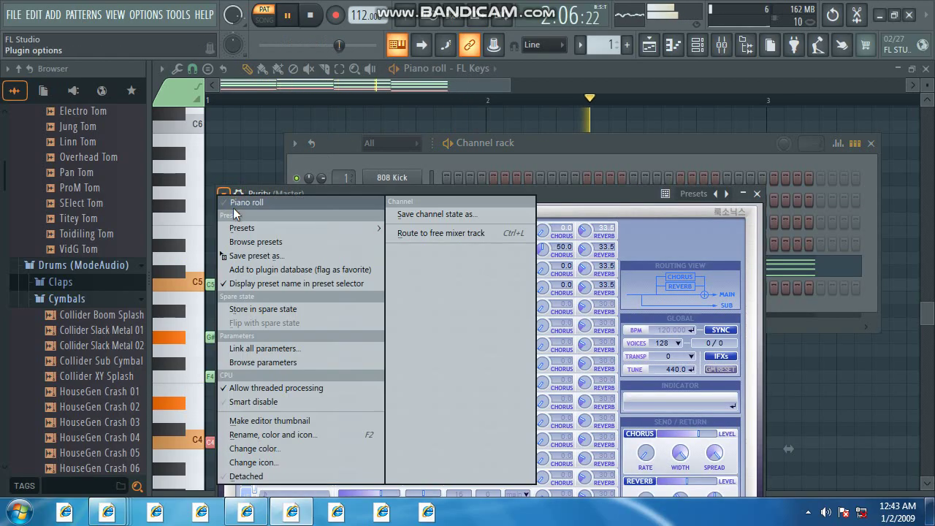
pyautogui.click(242, 205)
# Step: Place one-step C5, G#4 and F4 chord stabs at steps 3 and 7 of bar 1 for Purity
pyautogui.click(243, 284)
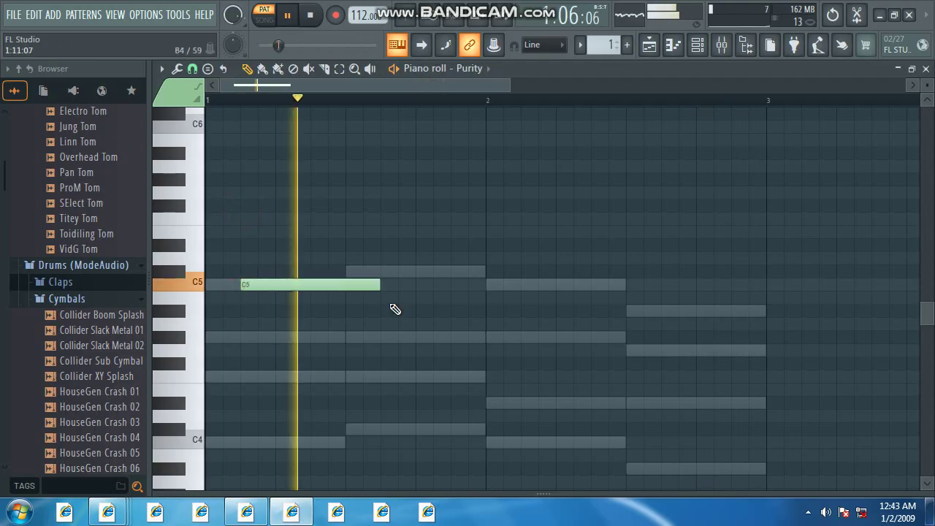
pyautogui.moveTo(377, 284); pyautogui.dragTo(252, 285)
pyautogui.click(247, 337)
pyautogui.click(245, 376)
pyautogui.click(311, 284)
pyautogui.click(312, 338)
pyautogui.click(315, 377)
# Step: Place one-step C#5, G#4 and F4 chord stabs at steps 11 and 15 of bar 1
pyautogui.click(384, 286)
pyautogui.moveTo(390, 276); pyautogui.dragTo(375, 271)
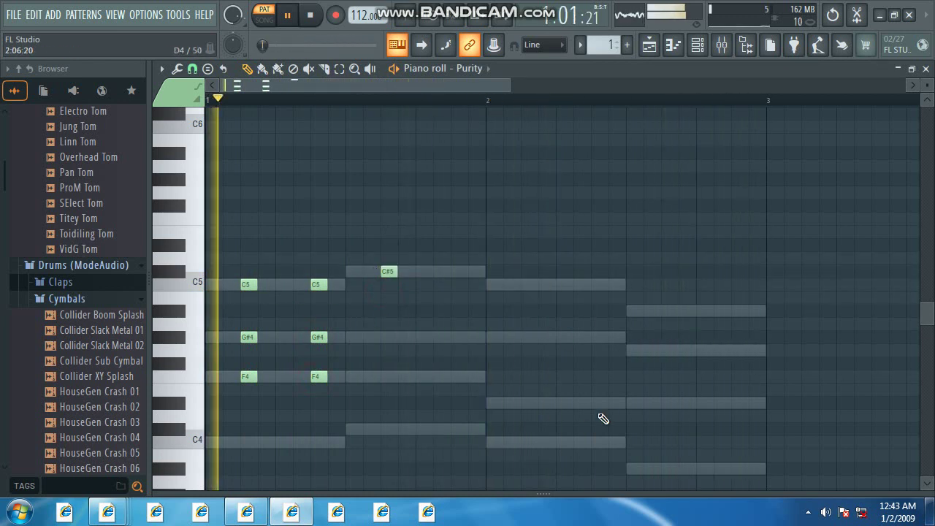
pyautogui.click(382, 338)
pyautogui.click(379, 377)
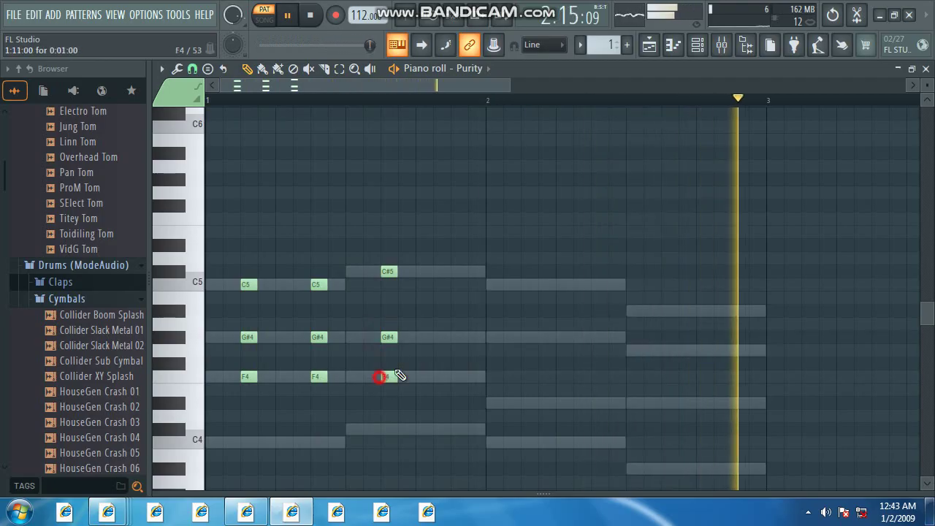
pyautogui.click(447, 270)
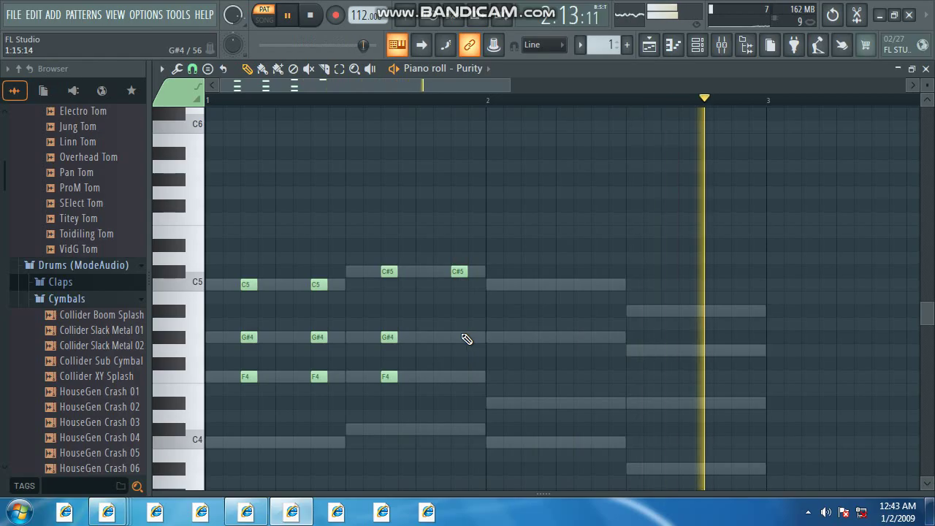
pyautogui.click(454, 338)
pyautogui.click(452, 376)
# Step: Place one-step C5, G#4 and D#4 chord stabs at steps 3 and 7 of bar 2
pyautogui.click(527, 284)
pyautogui.click(524, 337)
pyautogui.click(527, 403)
pyautogui.click(598, 284)
pyautogui.click(598, 337)
pyautogui.click(595, 403)
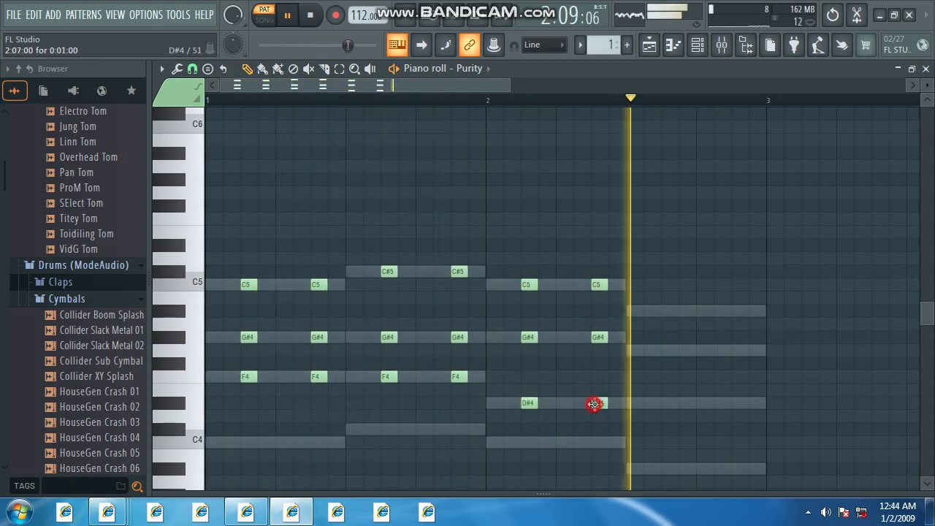
# Step: Place one-step A#4, G4 and D#4 chord stabs at steps 11 and 15 of bar 2
pyautogui.click(668, 311)
pyautogui.click(667, 350)
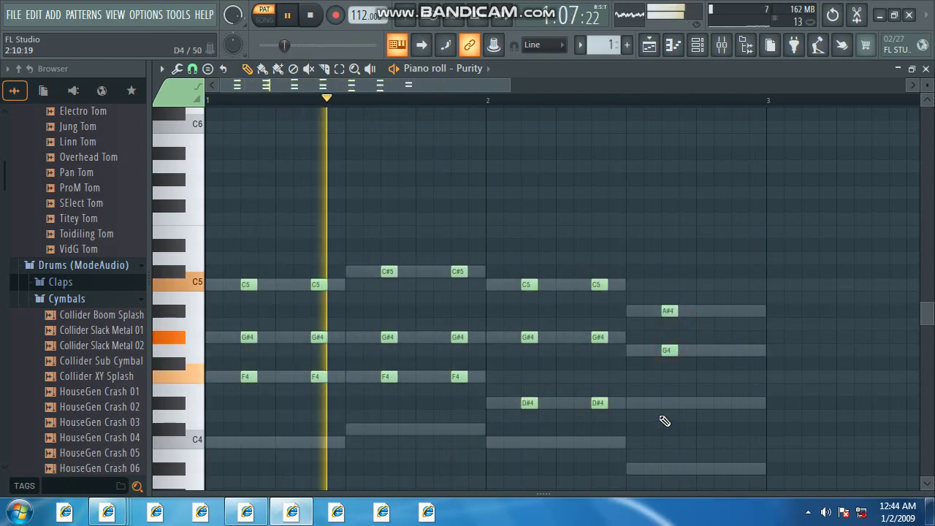
pyautogui.click(667, 402)
pyautogui.click(753, 297)
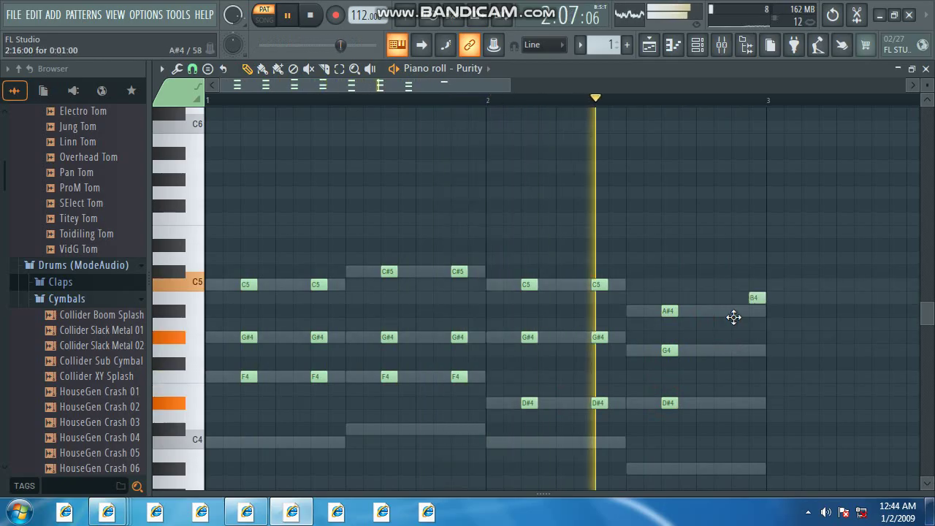
pyautogui.moveTo(733, 311); pyautogui.dragTo(733, 314)
pyautogui.click(733, 350)
pyautogui.click(737, 403)
# Step: Shorten all the Purity chord stabs together to less than half a step
pyautogui.hotkey('ctrl', 'a')
pyautogui.scroll(-1, 767, 327)
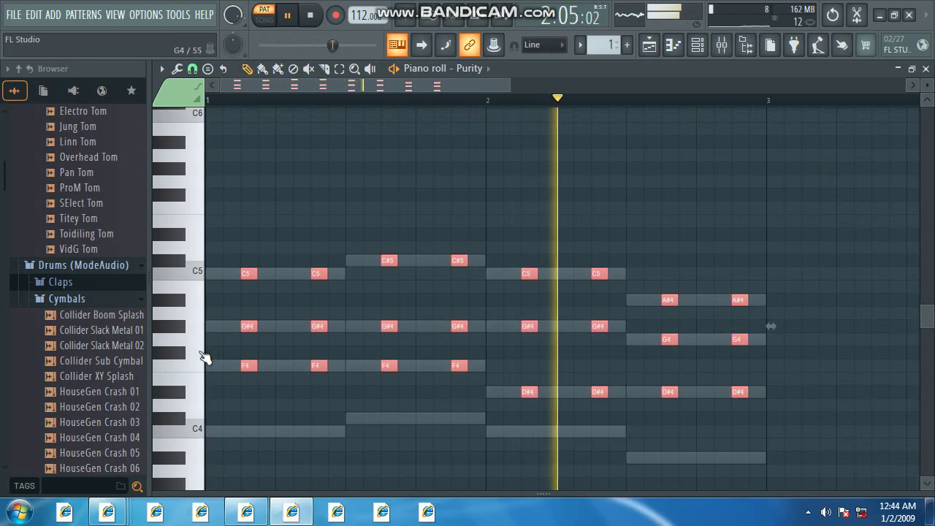
pyautogui.keyDown('ctrl'); pyautogui.scroll(5, 206, 358); pyautogui.keyUp('ctrl')
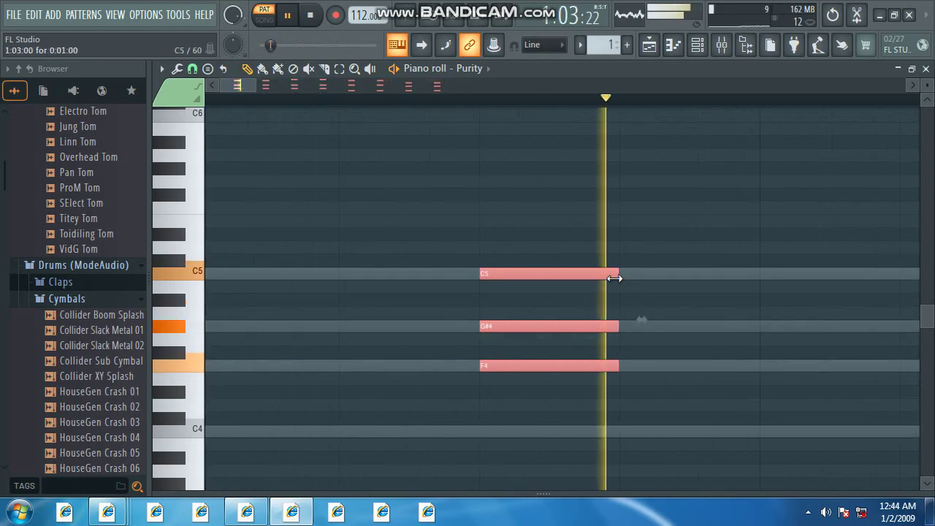
pyautogui.moveTo(616, 276); pyautogui.dragTo(530, 295)
pyautogui.keyDown('ctrl'); pyautogui.scroll(-5, 536, 301); pyautogui.keyUp('ctrl')
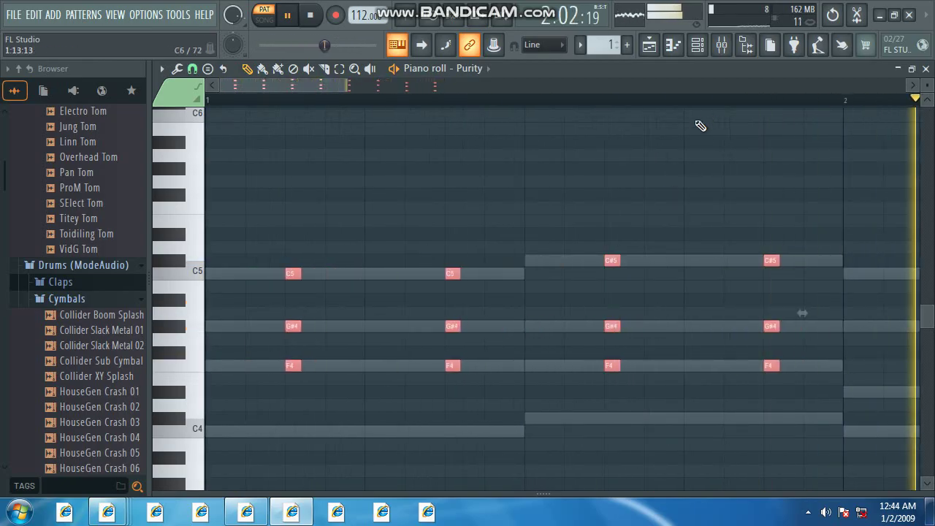
# Step: Load the 707 Snare sample from the Drums pack's Snares into the channel rack in place of 808 Clap
pyautogui.click(698, 44)
pyautogui.scroll(15, 84, 333)
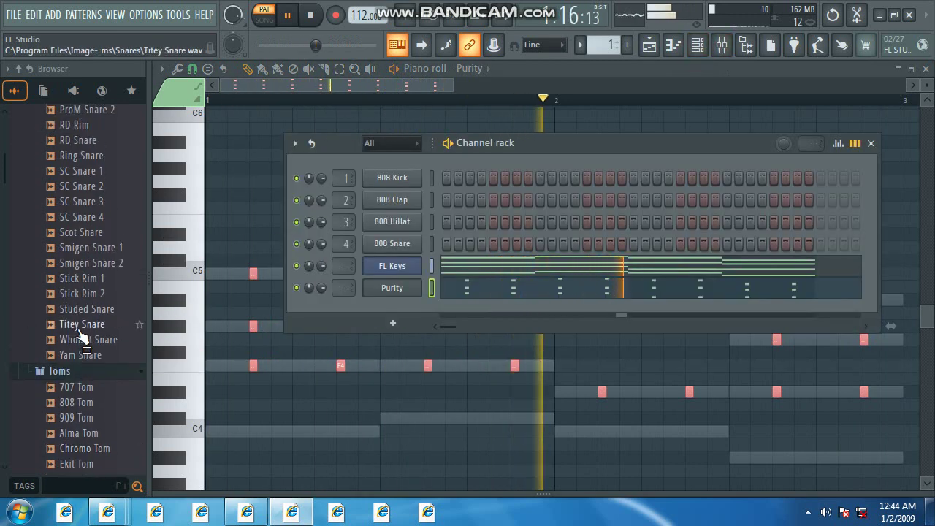
pyautogui.scroll(6, 84, 333)
pyautogui.click(88, 386)
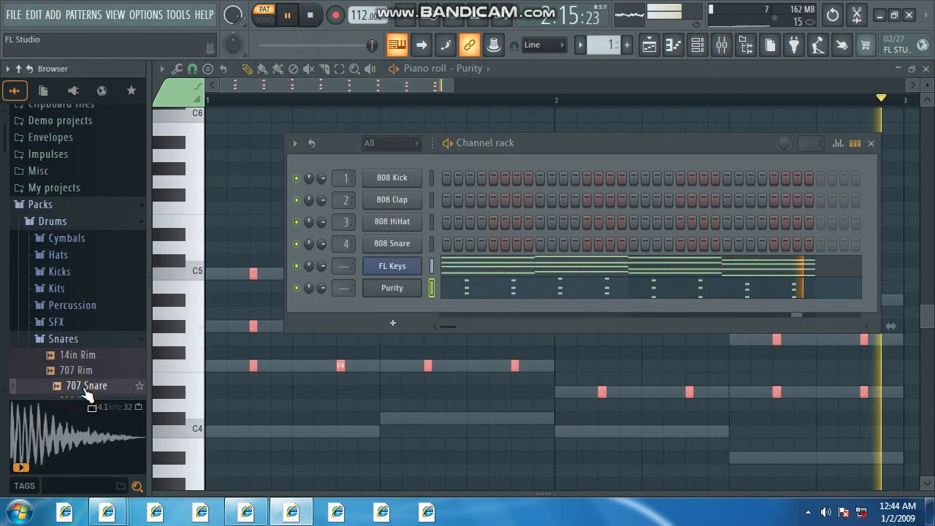
pyautogui.moveTo(93, 389); pyautogui.dragTo(305, 283)
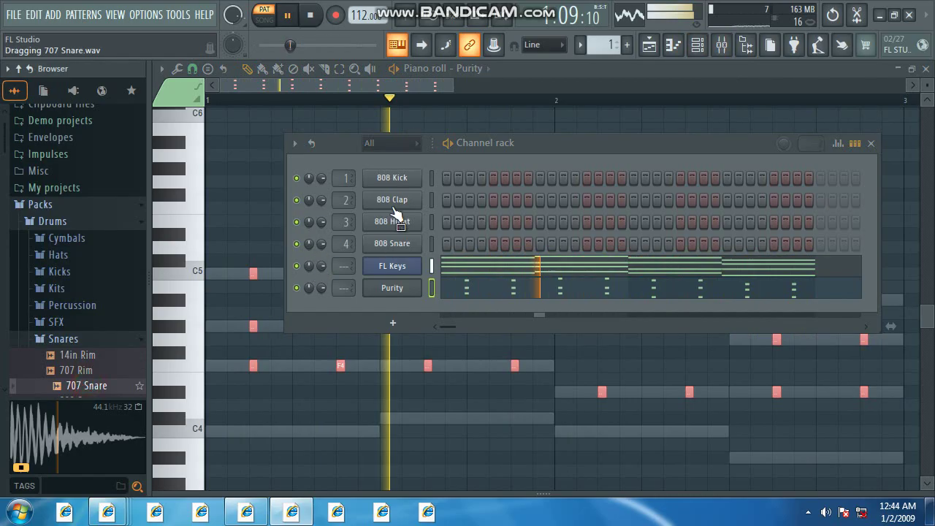
pyautogui.moveTo(397, 212); pyautogui.dragTo(406, 203)
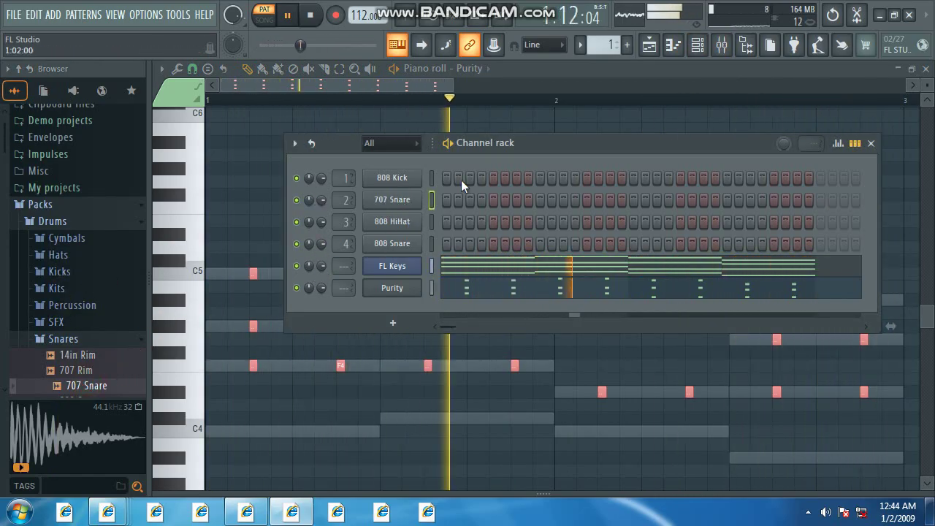
# Step: Add 707 Snare hits on steps 7 and 15 of both bars
pyautogui.click(516, 200)
pyautogui.click(610, 200)
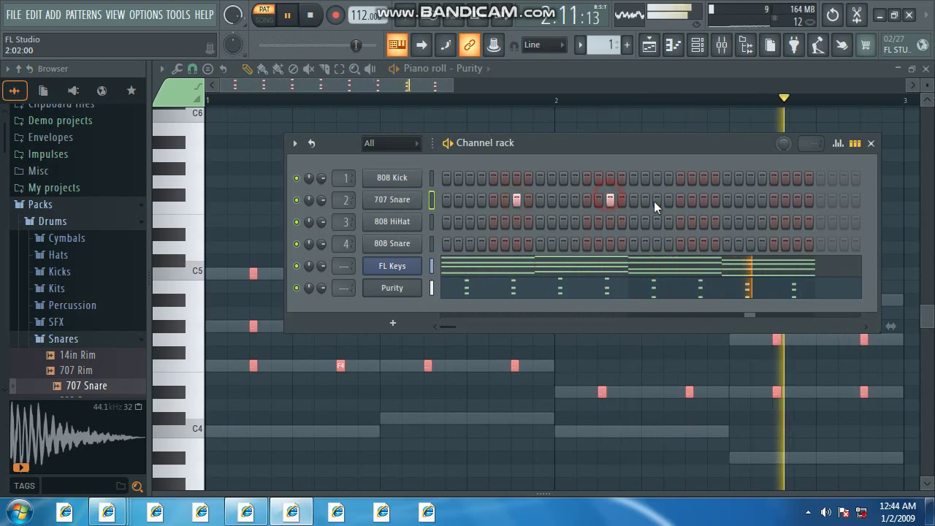
pyautogui.click(704, 200)
pyautogui.click(797, 200)
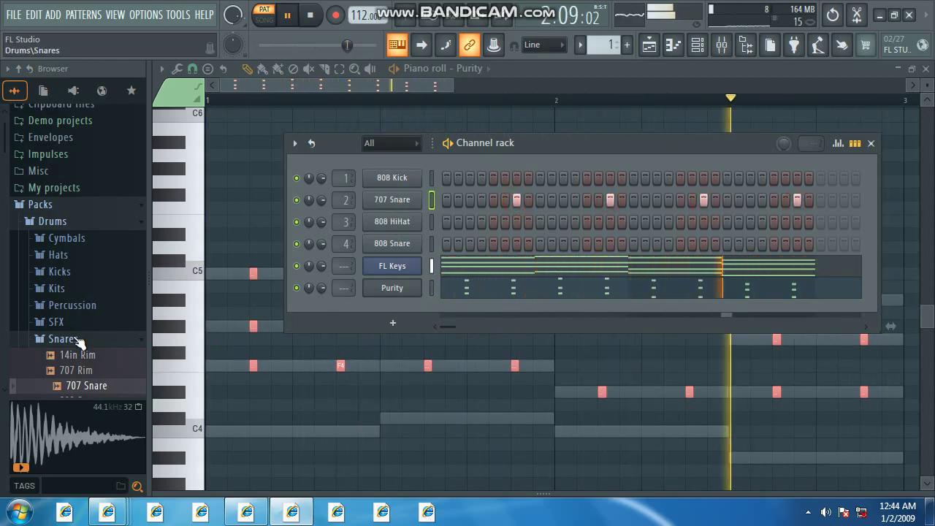
# Step: Replace the 808 HiHat sample with 909 CH 1 and add hits on steps 1, 4, 7, 9, 12 and 15 of bar 1
pyautogui.click(77, 256)
pyautogui.moveTo(94, 206); pyautogui.dragTo(454, 217)
pyautogui.click(447, 220)
pyautogui.click(483, 223)
pyautogui.click(516, 223)
pyautogui.click(540, 223)
pyautogui.click(575, 222)
pyautogui.click(608, 221)
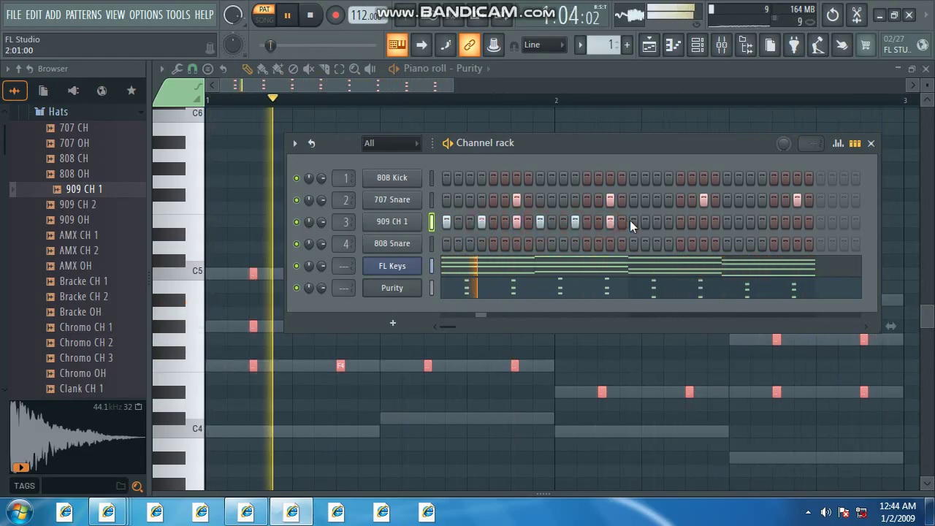
# Step: Add 909 CH 1 hits on steps 1, 4, 7, 9, 12 and 15 of bar 2
pyautogui.click(635, 221)
pyautogui.click(669, 222)
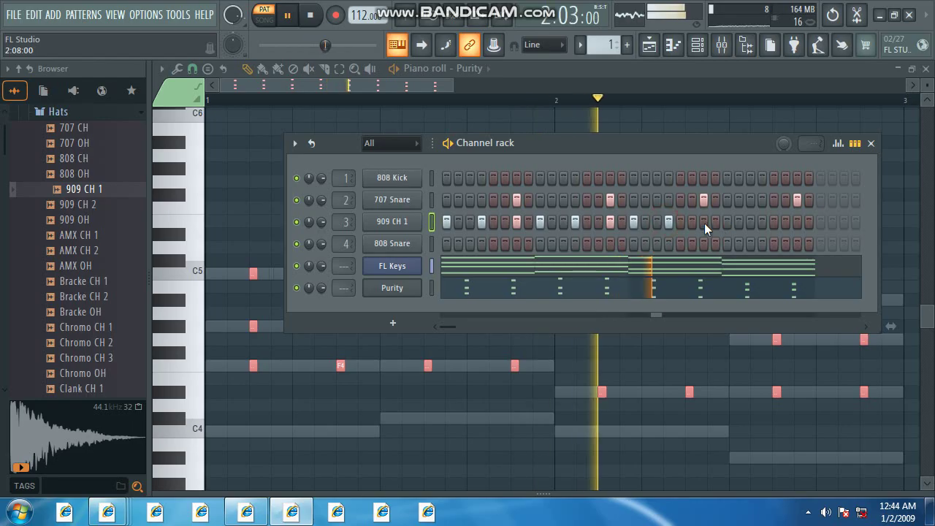
pyautogui.click(704, 222)
pyautogui.click(727, 223)
pyautogui.click(763, 222)
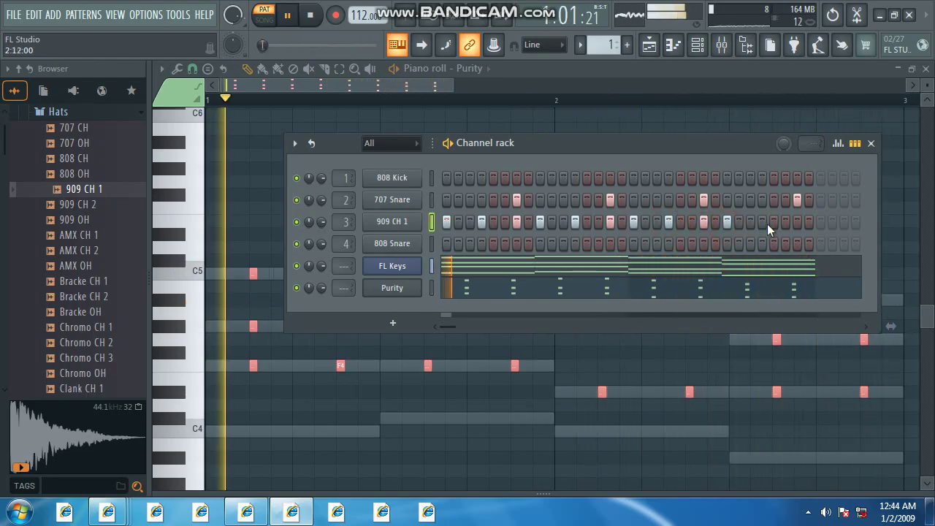
pyautogui.click(799, 223)
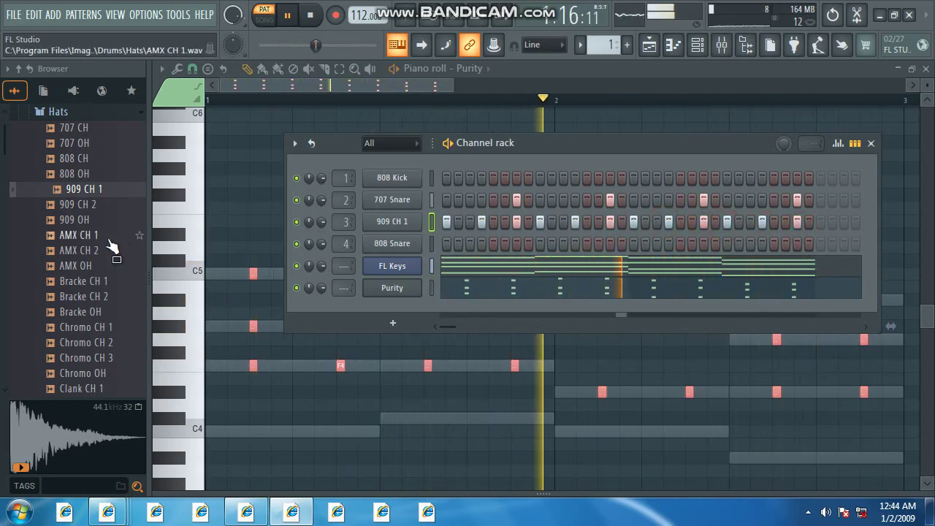
# Step: Load the 707 Kick sample from the Drums pack's Kicks in place of 808 Kick
pyautogui.scroll(4, 97, 252)
pyautogui.click(77, 296)
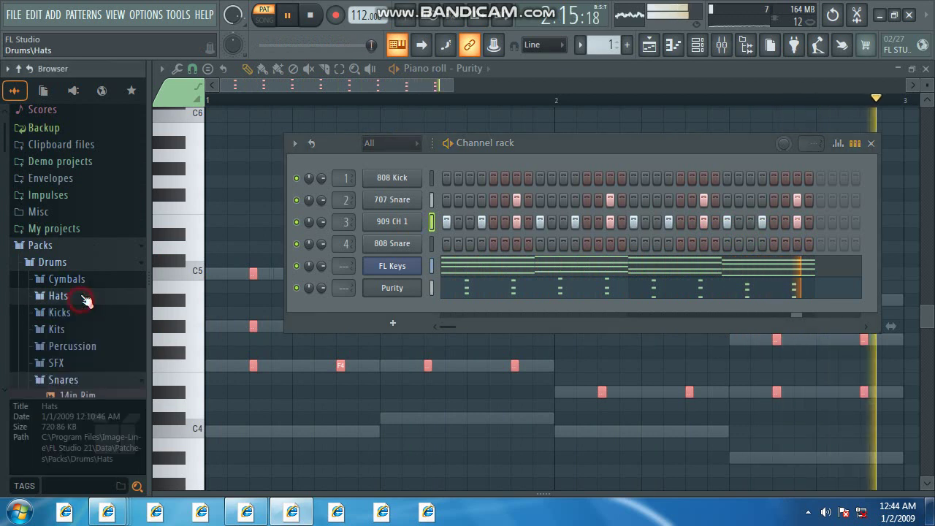
pyautogui.click(76, 320)
pyautogui.moveTo(83, 144); pyautogui.dragTo(442, 183)
# Step: Add 707 Kick hits on steps 1, 4, 9 and 12 of both bars
pyautogui.click(447, 178)
pyautogui.click(482, 178)
pyautogui.click(540, 179)
pyautogui.click(575, 178)
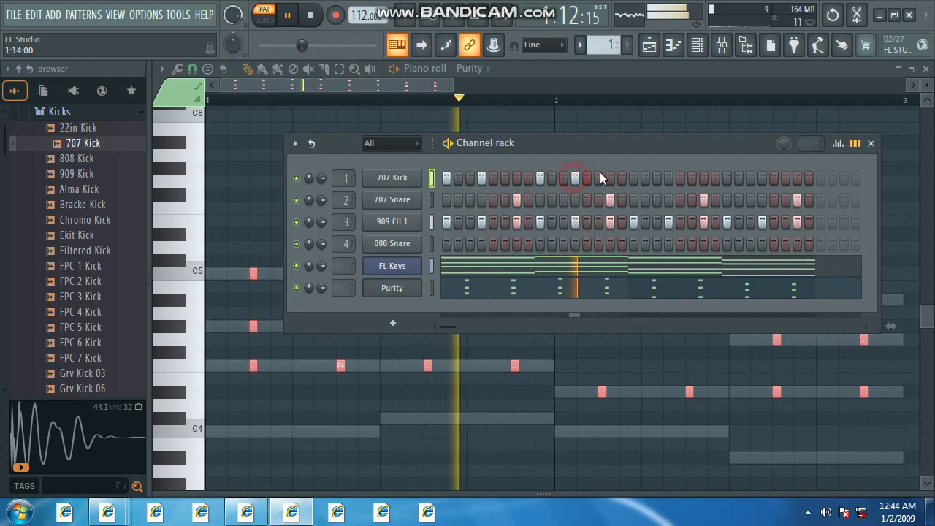
pyautogui.click(634, 178)
pyautogui.click(669, 177)
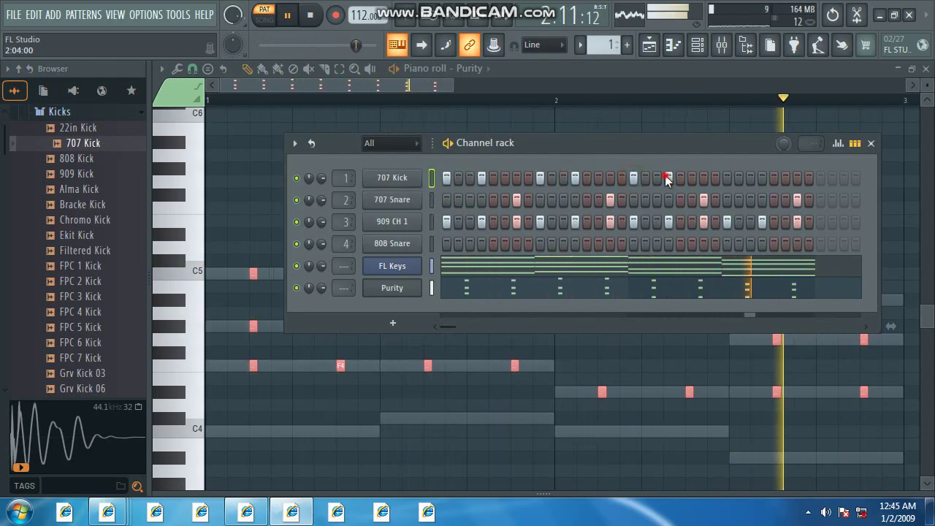
pyautogui.click(728, 178)
pyautogui.click(762, 177)
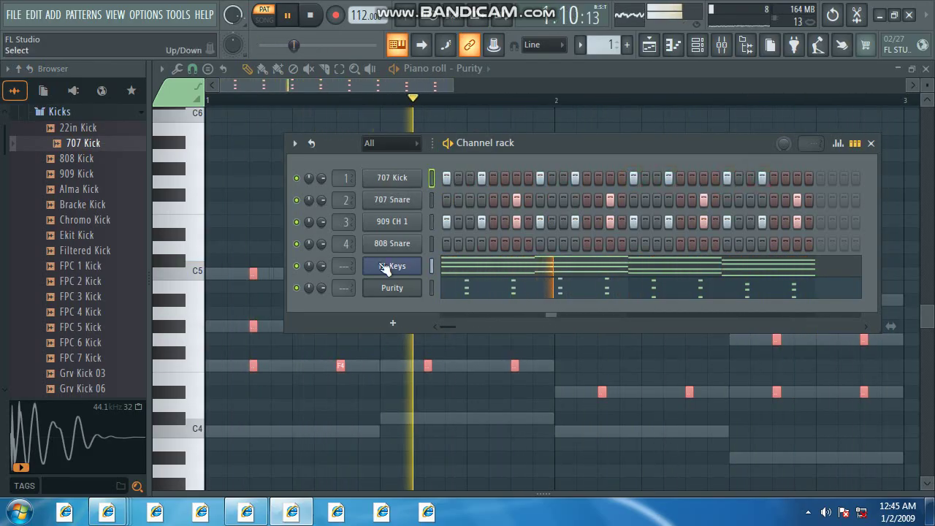
# Step: Lower mixer Insert 1's volume and add Soundgoodizer in its slot 5, turned up to full
pyautogui.click(722, 44)
pyautogui.moveTo(249, 292); pyautogui.dragTo(250, 324)
pyautogui.click(249, 136)
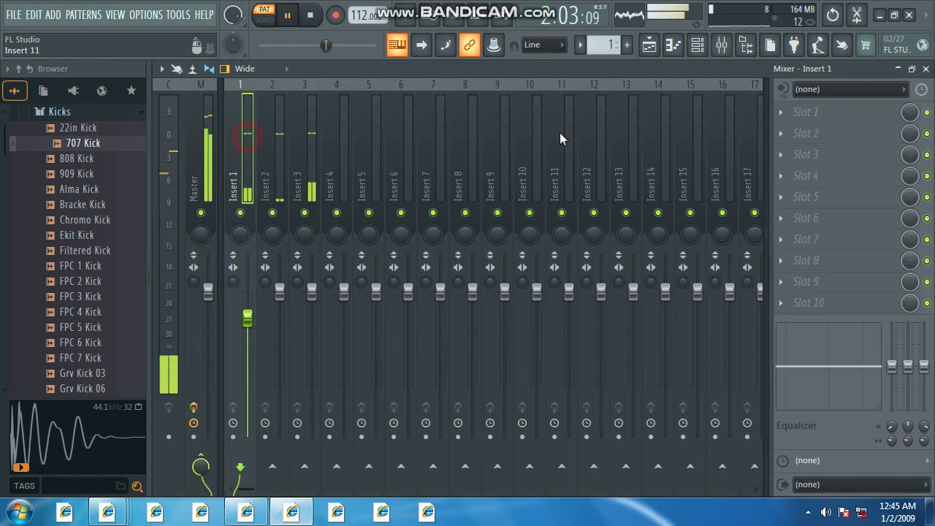
pyautogui.click(844, 209)
pyautogui.click(537, 22)
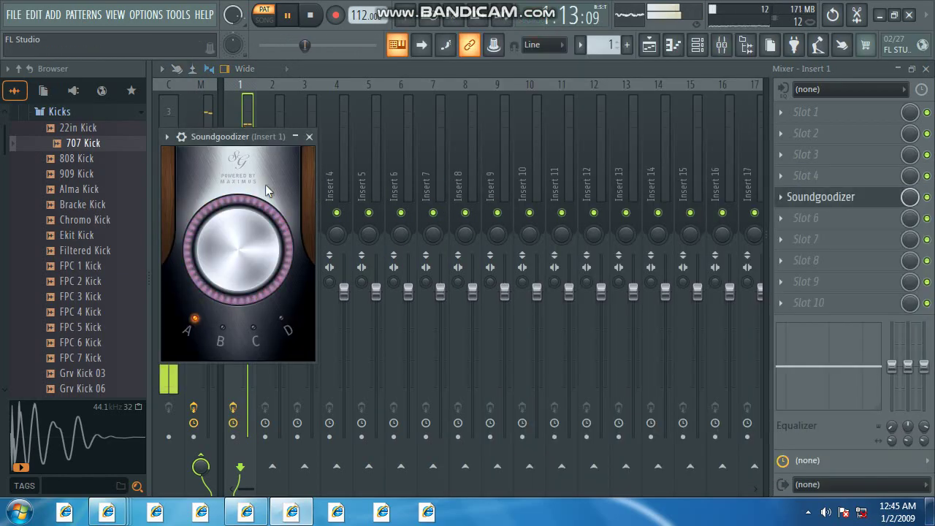
pyautogui.click(306, 140)
pyautogui.moveTo(248, 320); pyautogui.dragTo(248, 336)
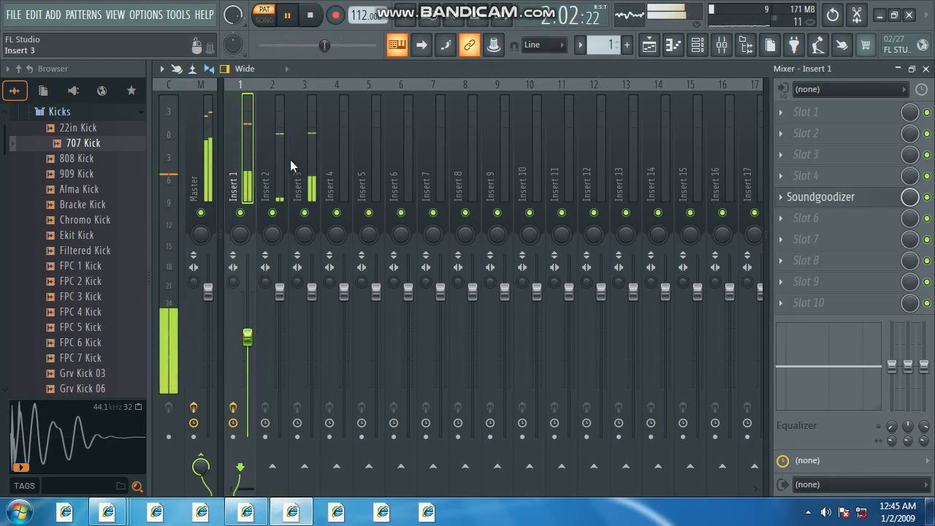
# Step: Lower mixer Insert 2's volume and add Soundgoodizer in its slot 5
pyautogui.click(280, 292)
pyautogui.moveTo(280, 293); pyautogui.dragTo(280, 342)
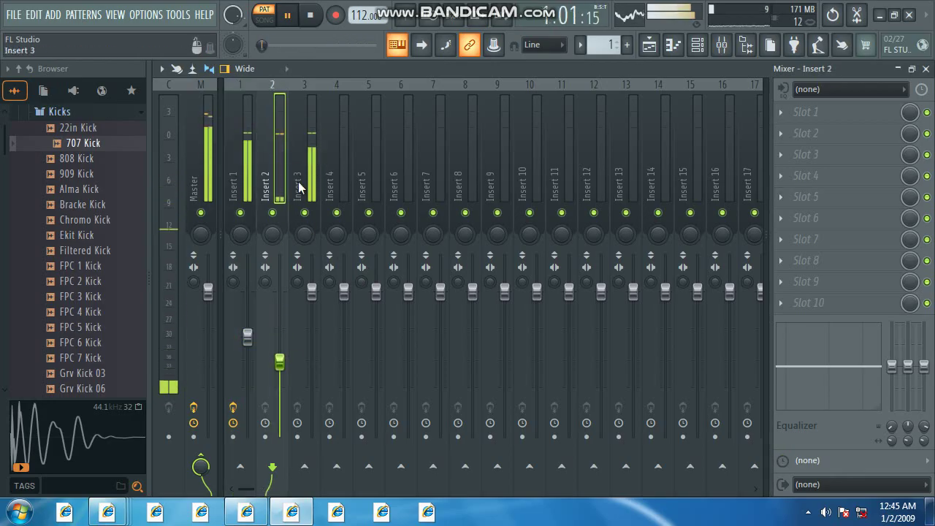
pyautogui.click(818, 194)
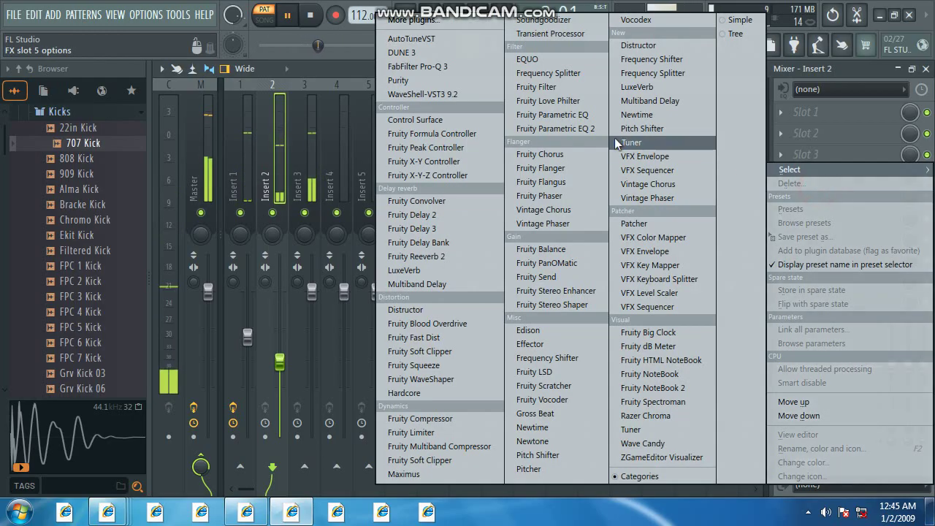
pyautogui.click(557, 20)
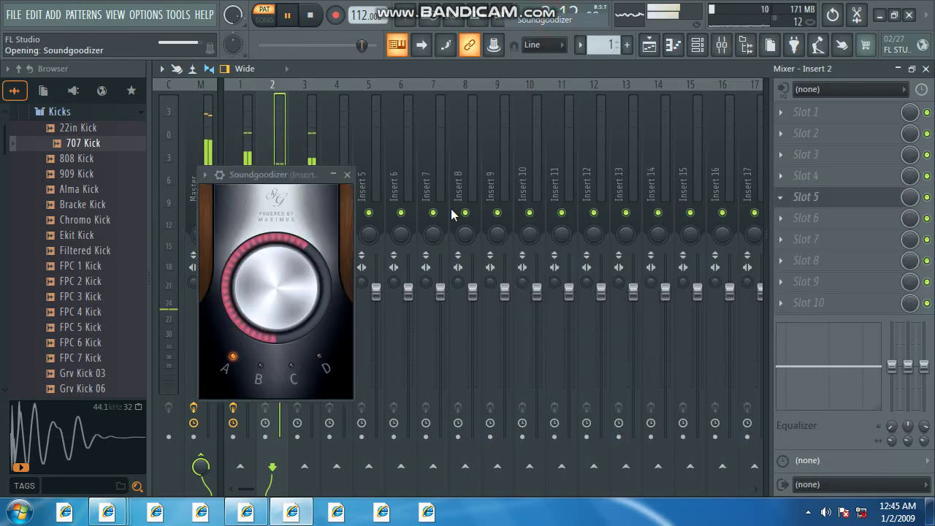
# Step: Add Fruity Reeverb 2 in slot 3 of Insert 2 with its wet level around 16%, and raise the insert's volume to about 61%
pyautogui.click(799, 155)
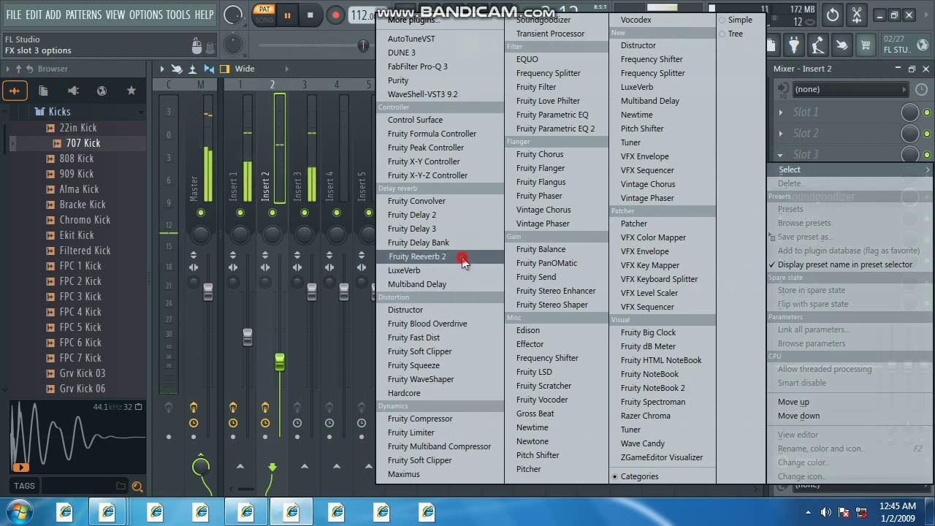
pyautogui.click(417, 256)
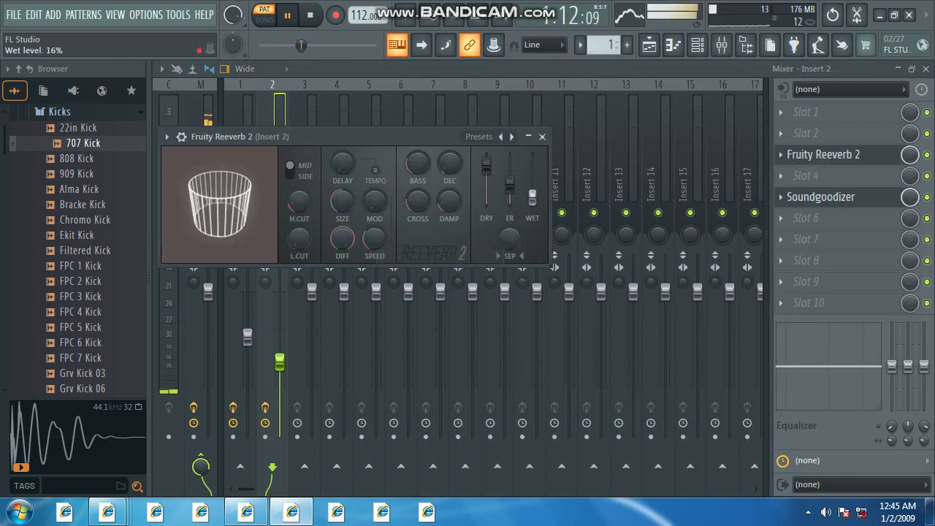
pyautogui.click(542, 137)
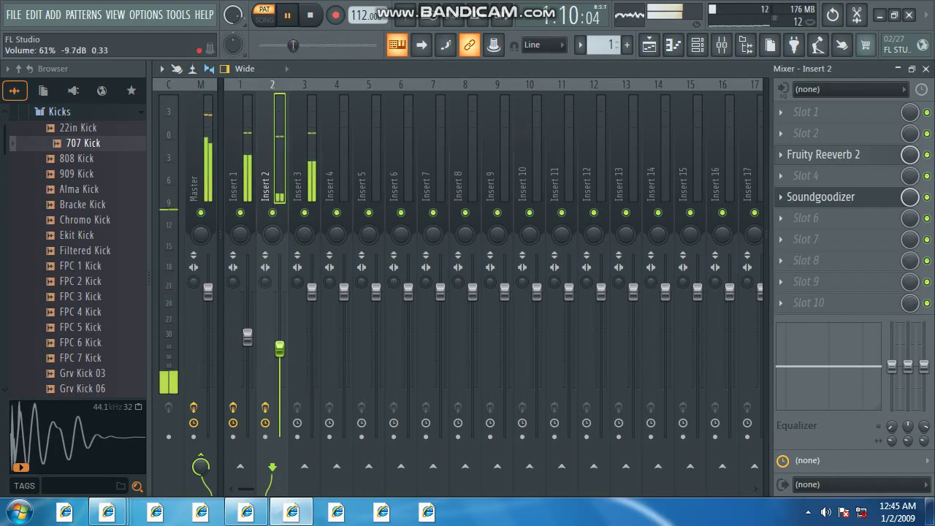
# Step: Lower mixer Insert 3's volume and add Soundgoodizer in its slot 2, turned up to full
pyautogui.click(313, 197)
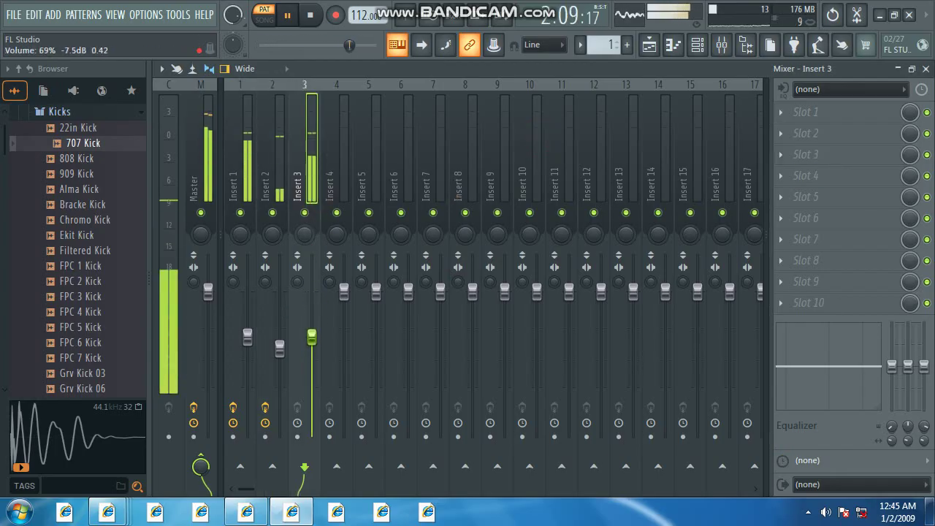
pyautogui.click(823, 139)
pyautogui.click(562, 22)
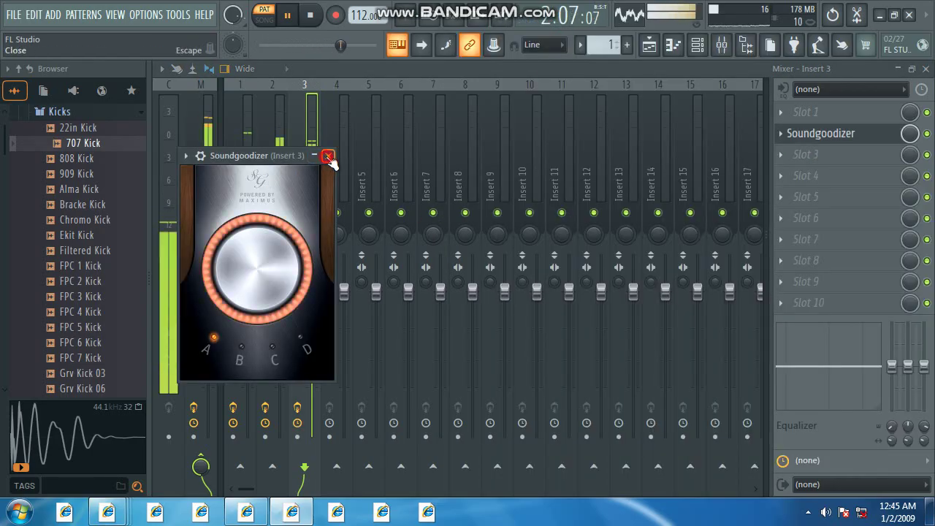
pyautogui.click(327, 156)
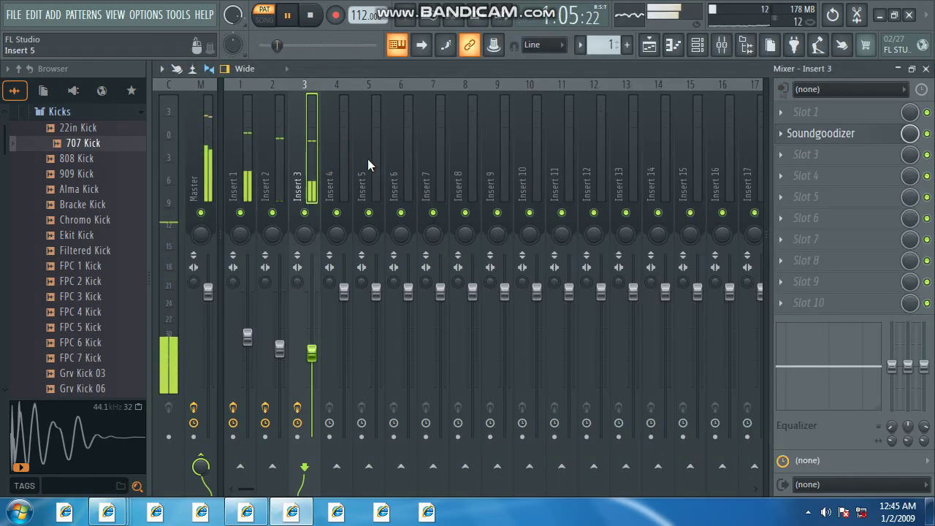
# Step: Lower the FL Keys channel volume in the channel rack
pyautogui.click(698, 45)
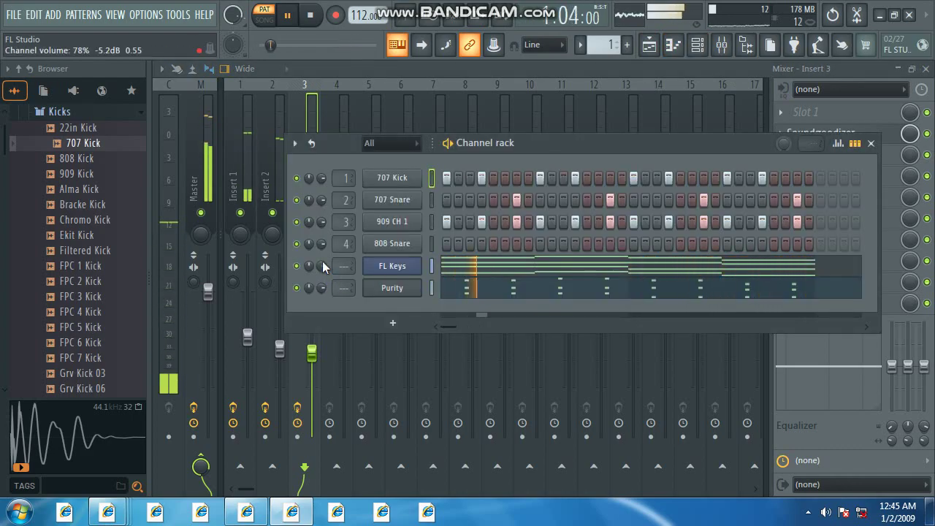
pyautogui.moveTo(318, 262); pyautogui.dragTo(319, 281)
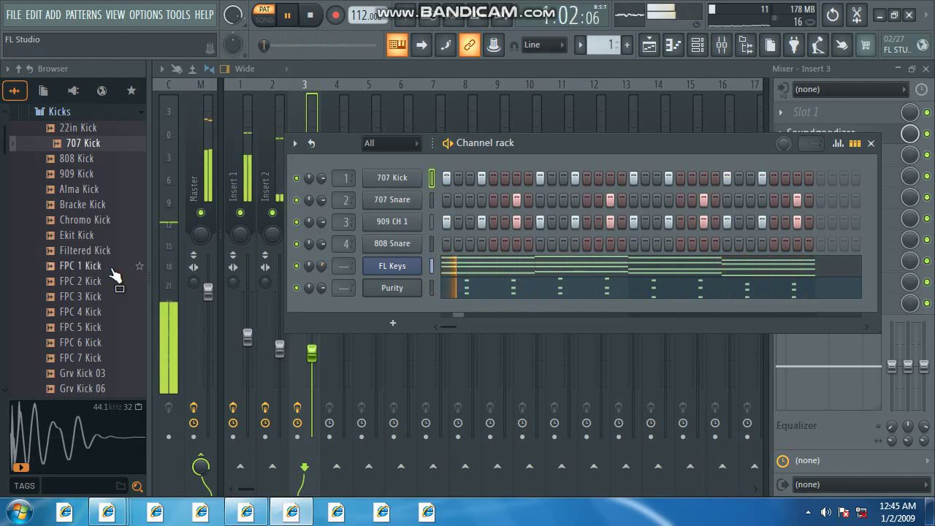
# Step: Load the 808 CH sample from the Drums pack's Hats in place of 808 Snare
pyautogui.scroll(4, 95, 248)
pyautogui.click(62, 278)
pyautogui.scroll(-2, 81, 219)
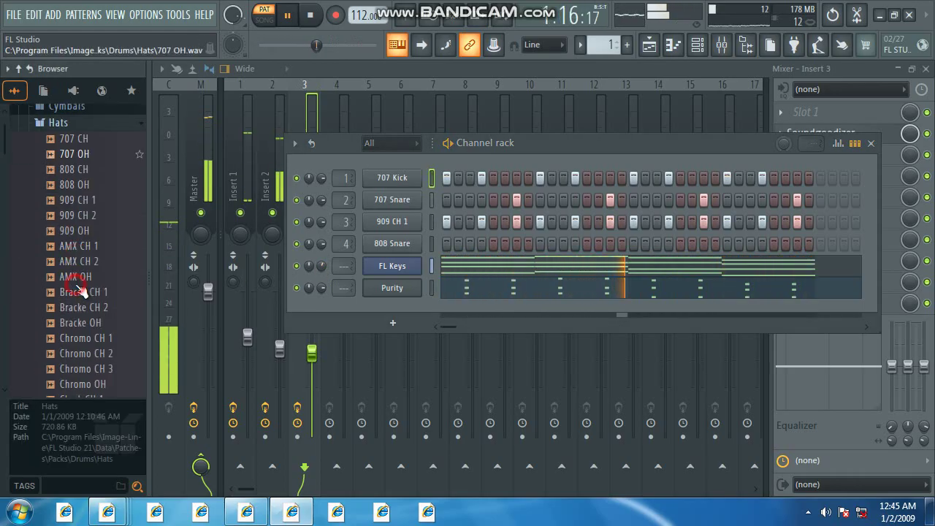
pyautogui.click(80, 173)
pyautogui.moveTo(92, 174); pyautogui.dragTo(411, 243)
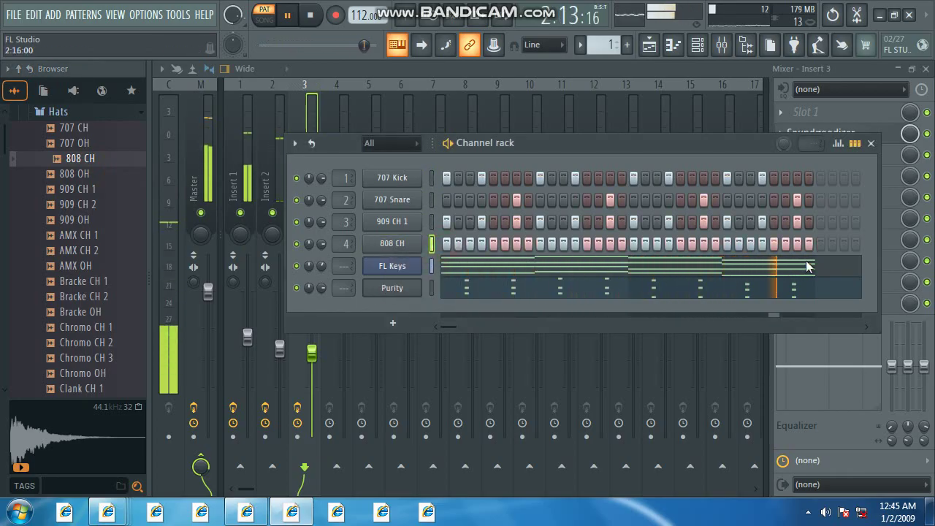
pyautogui.rightClick(414, 251)
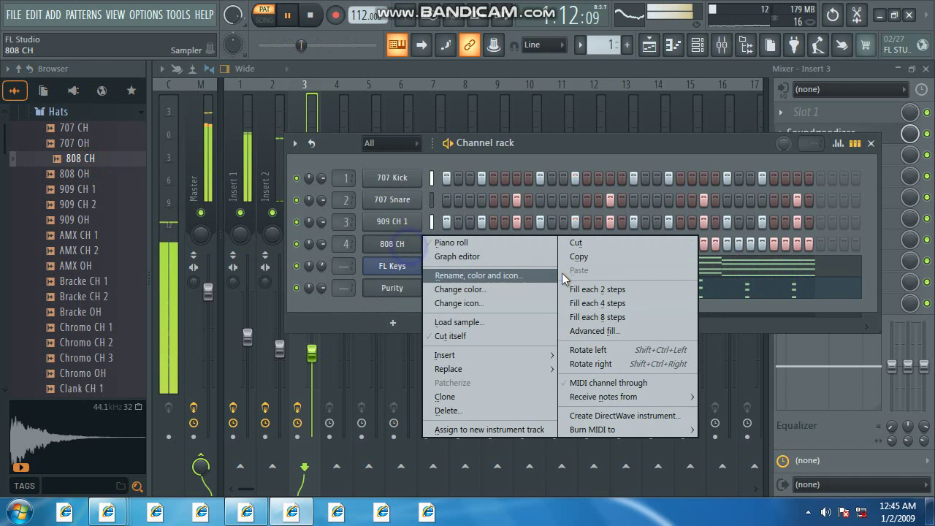
pyautogui.click(605, 292)
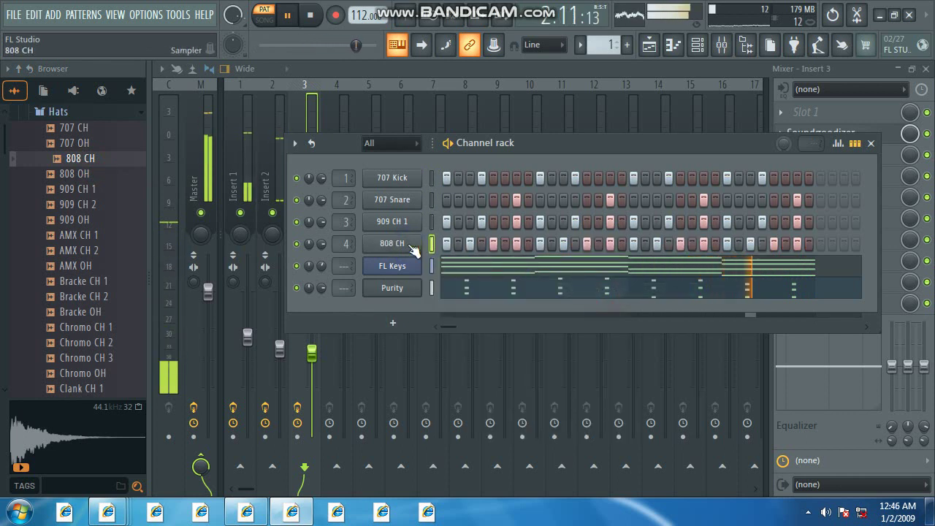
pyautogui.rightClick(414, 250)
pyautogui.click(592, 243)
# Step: Add 808 CH hits on steps 1, 4, 7, 8, 11 and 13 of bar 1
pyautogui.click(446, 243)
pyautogui.click(481, 243)
pyautogui.click(517, 244)
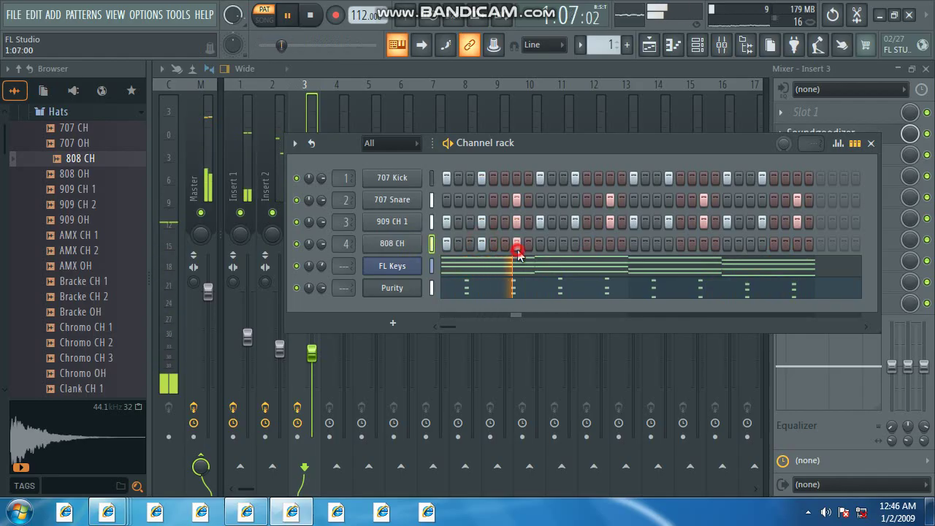
pyautogui.click(528, 244)
pyautogui.click(576, 243)
pyautogui.press('space')
pyautogui.rightClick(575, 244)
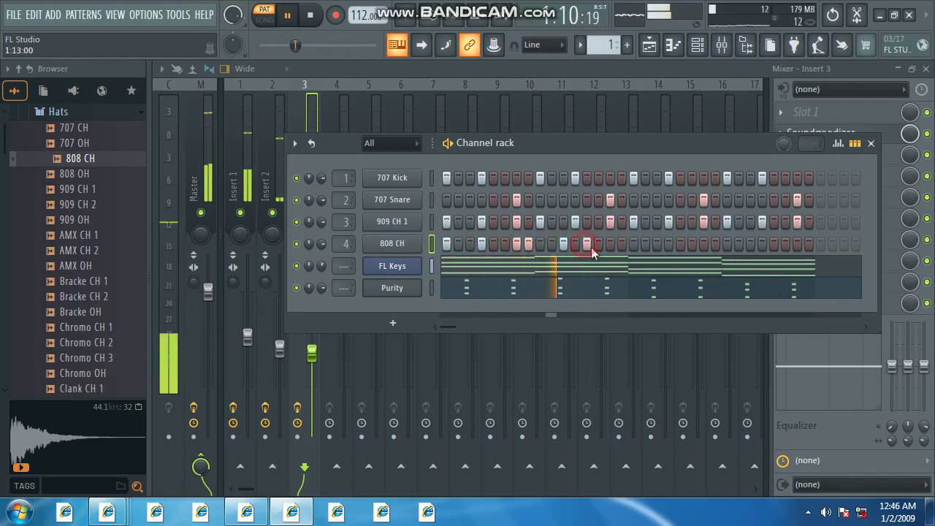
pyautogui.click(586, 248)
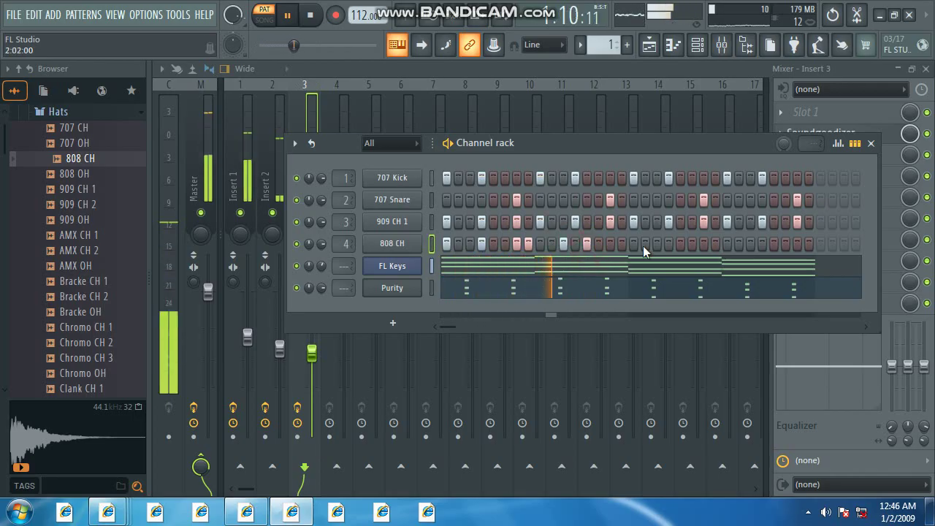
# Step: Add 808 CH hits on steps 1, 4, 8, 9, 11, 13, 15 and 16 of bar 2
pyautogui.rightClick(658, 245)
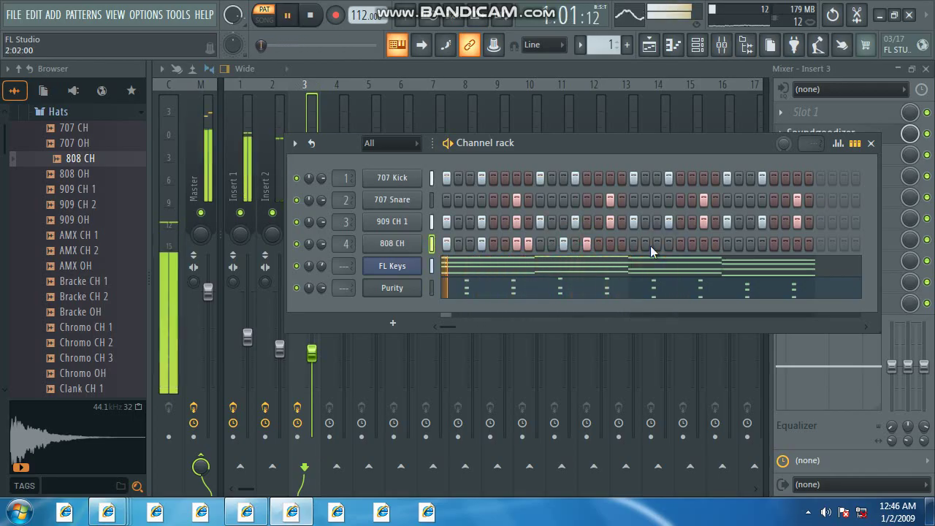
pyautogui.rightClick(729, 246)
pyautogui.click(735, 246)
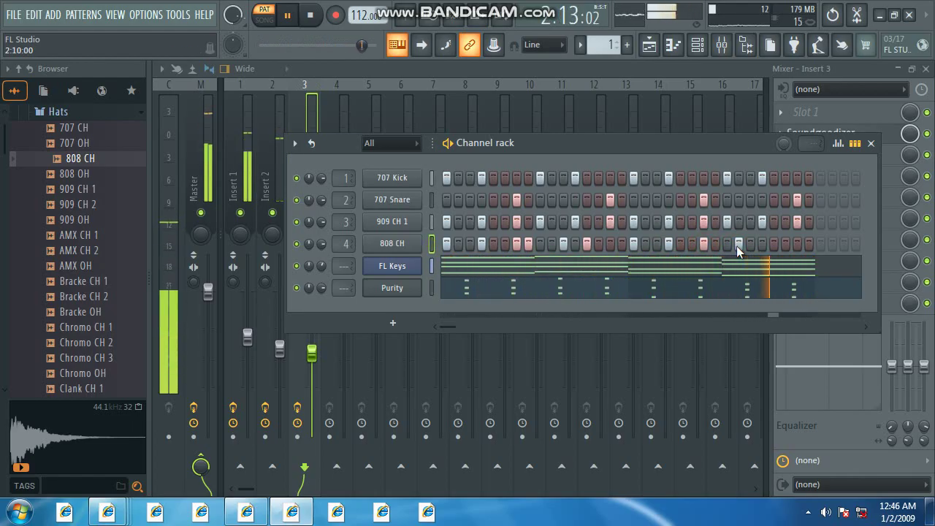
pyautogui.rightClick(704, 244)
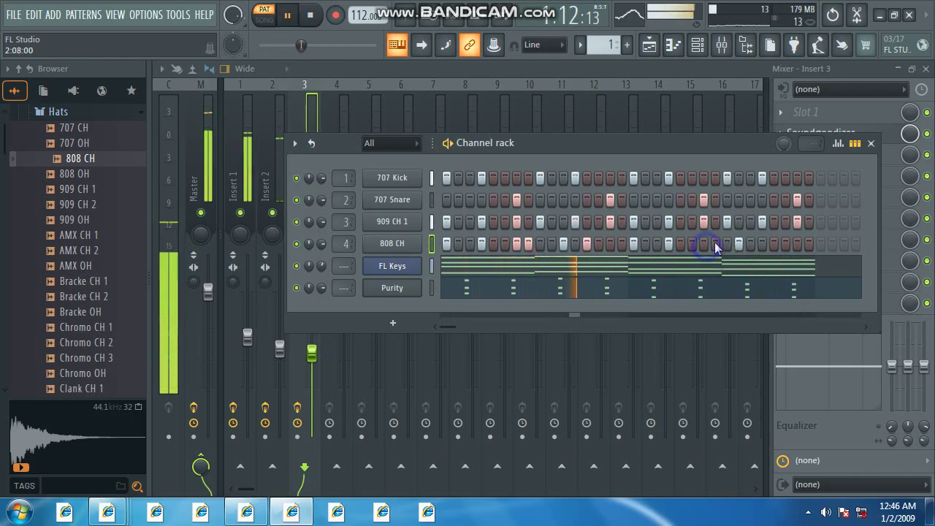
pyautogui.rightClick(830, 243)
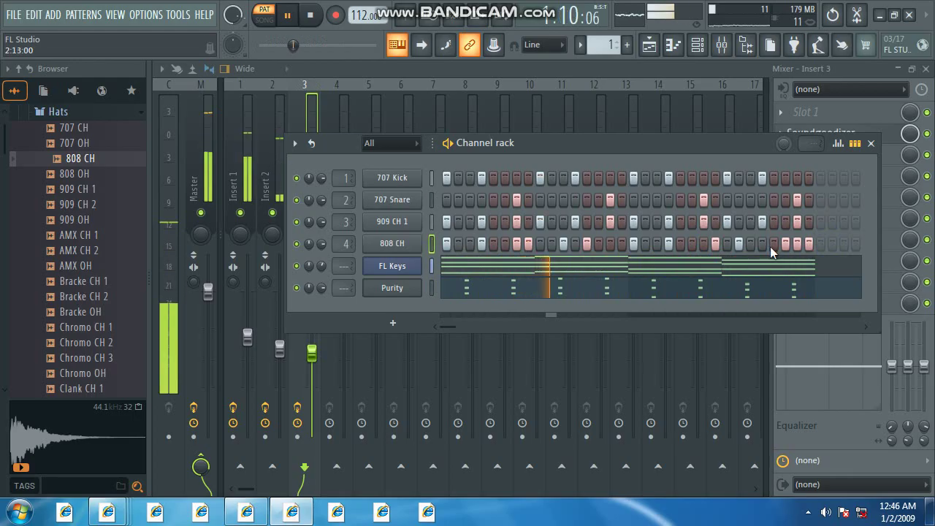
pyautogui.rightClick(740, 247)
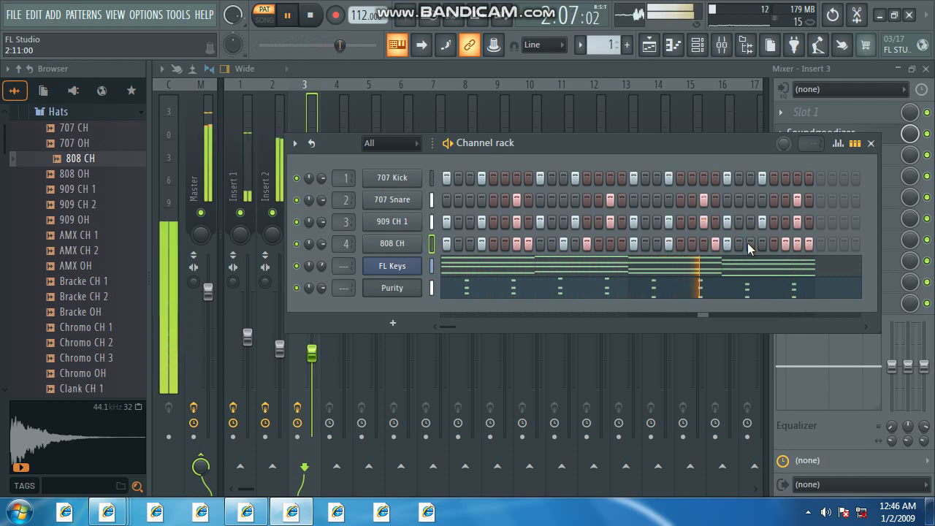
pyautogui.click(749, 243)
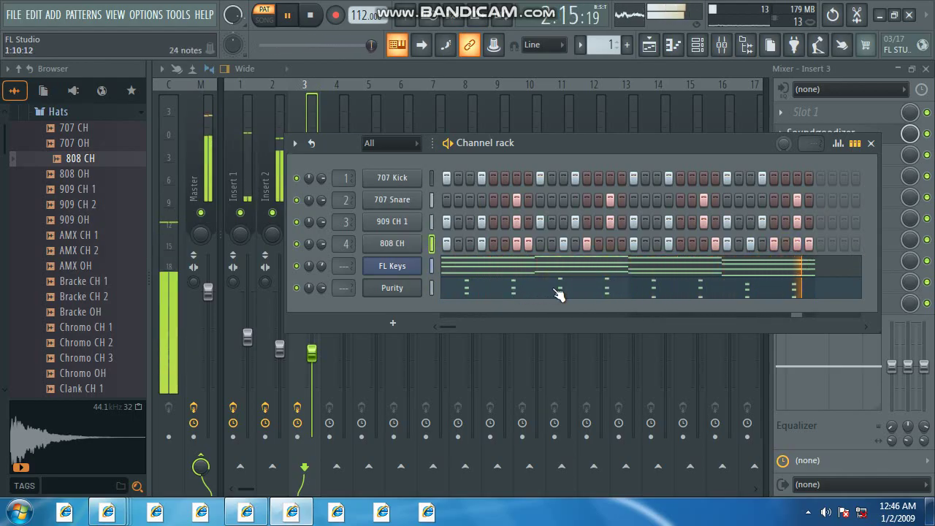
# Step: Add a Fruity DX10 channel and load its eFlute preset
pyautogui.click(391, 325)
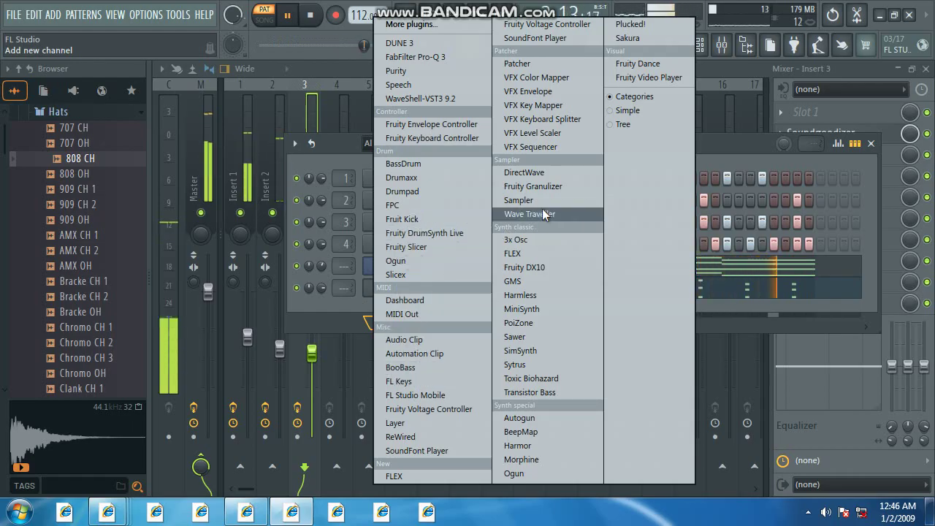
pyautogui.click(535, 267)
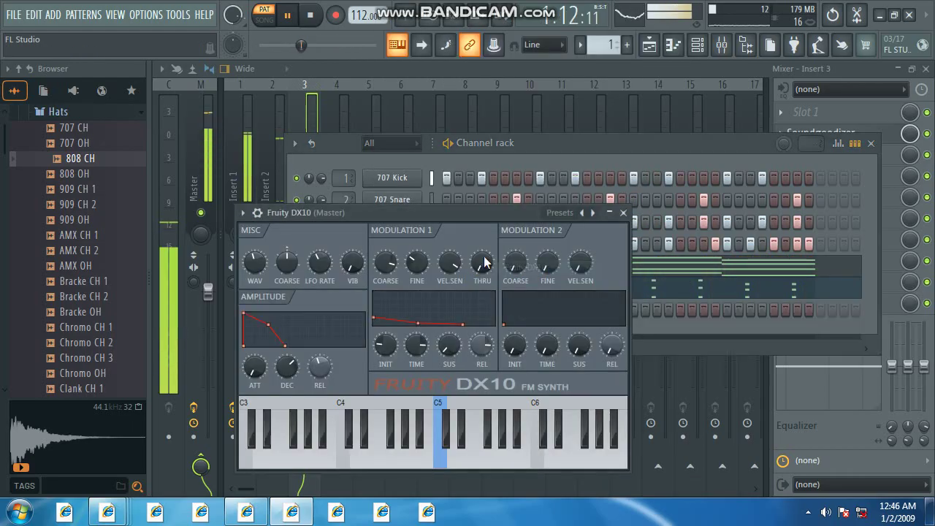
pyautogui.click(557, 214)
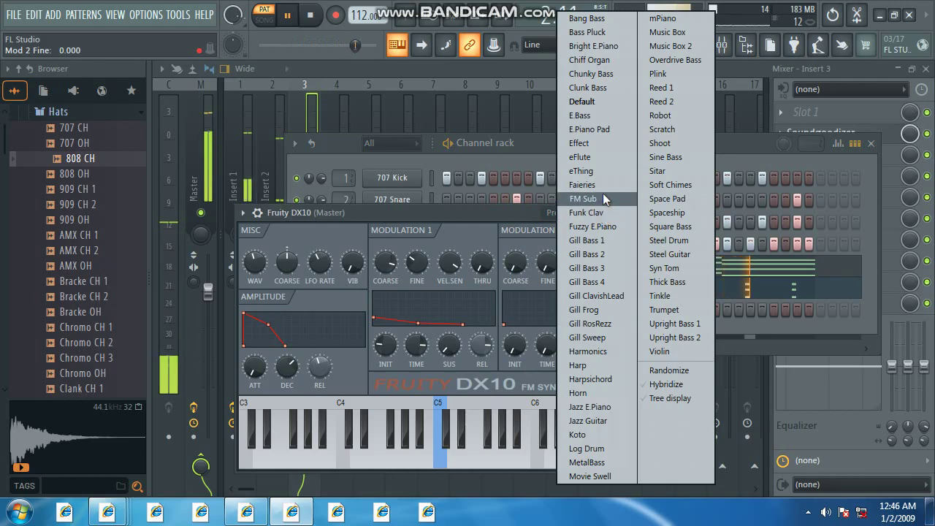
pyautogui.click(601, 157)
# Step: In eFlute's piano roll, place bar 1 notes C5 on step 1, F4 on step 4, C#5 on step 9 and F4 on step 12
pyautogui.click(242, 213)
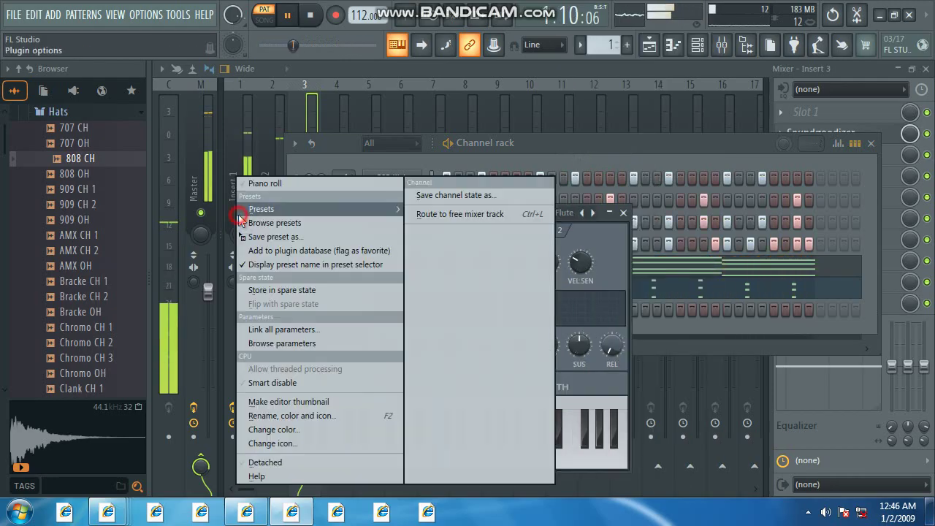
pyautogui.click(306, 184)
pyautogui.moveTo(213, 280)
pyautogui.mouseDown()
pyautogui.moveTo(242, 288)
pyautogui.moveTo(268, 334)
pyautogui.moveTo(243, 273)
pyautogui.moveTo(226, 274)
pyautogui.mouseUp()
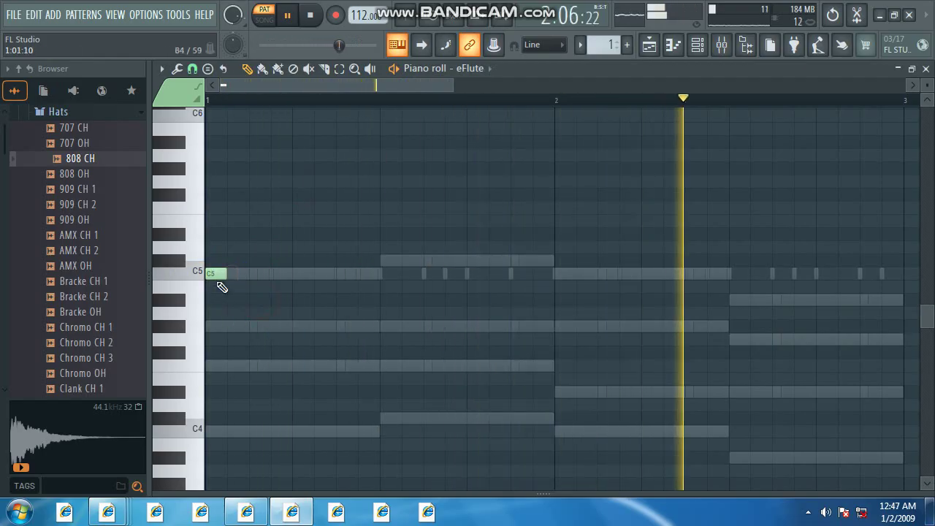
pyautogui.press('space')
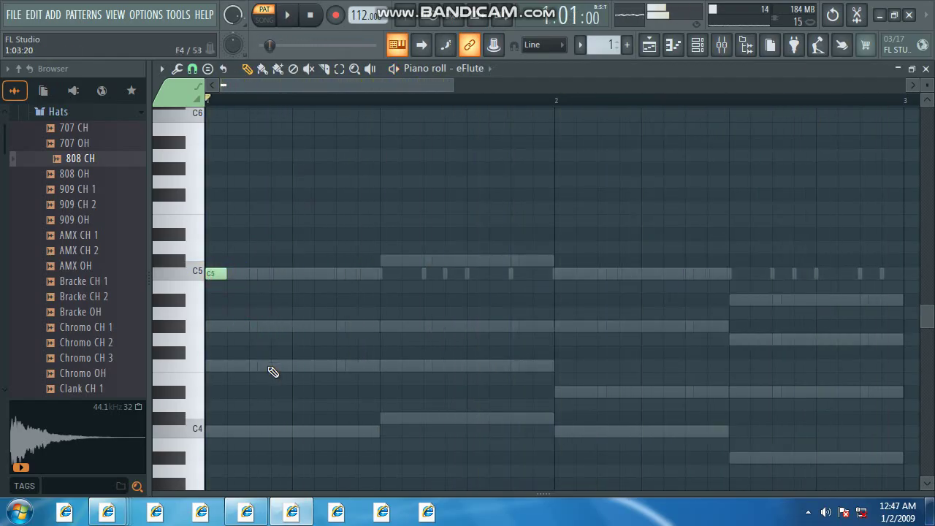
pyautogui.press('space')
pyautogui.click(272, 366)
pyautogui.click(381, 261)
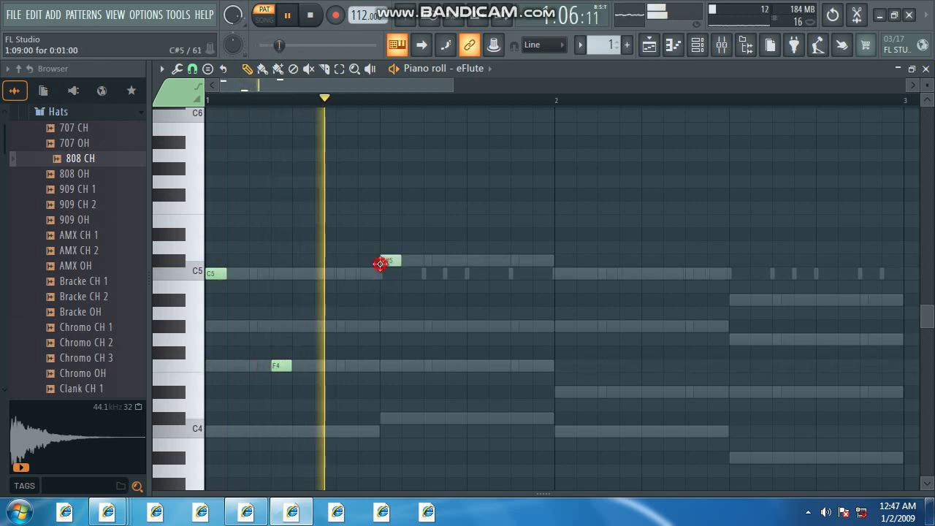
pyautogui.click(428, 366)
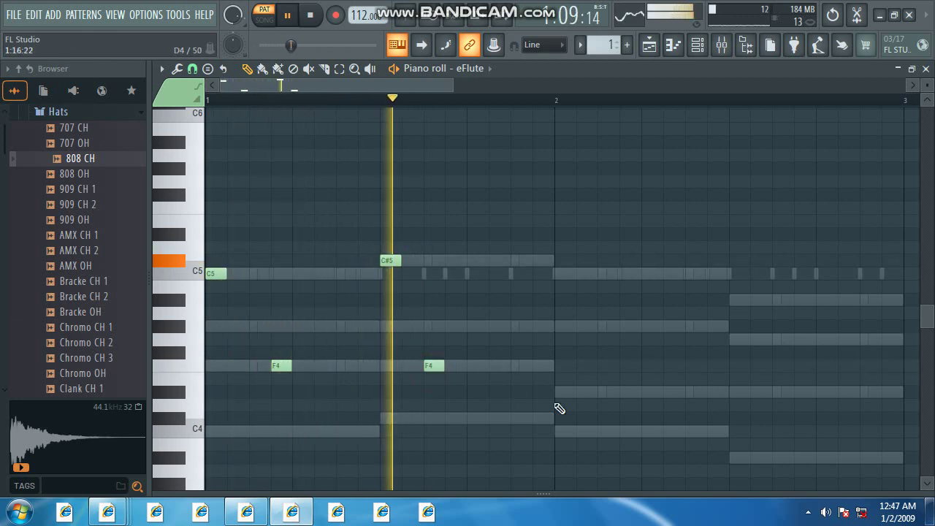
pyautogui.moveTo(435, 365); pyautogui.dragTo(457, 365)
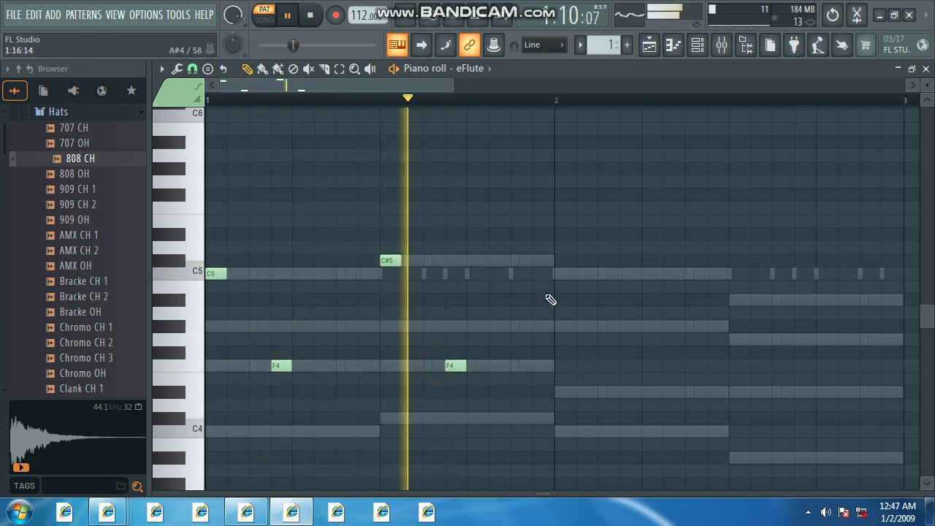
# Step: Place eFlute notes in bar 2: C5 on step 1, D#4 on step 4, A#4 on step 9 and D#4 on step 12
pyautogui.click(560, 274)
pyautogui.click(601, 392)
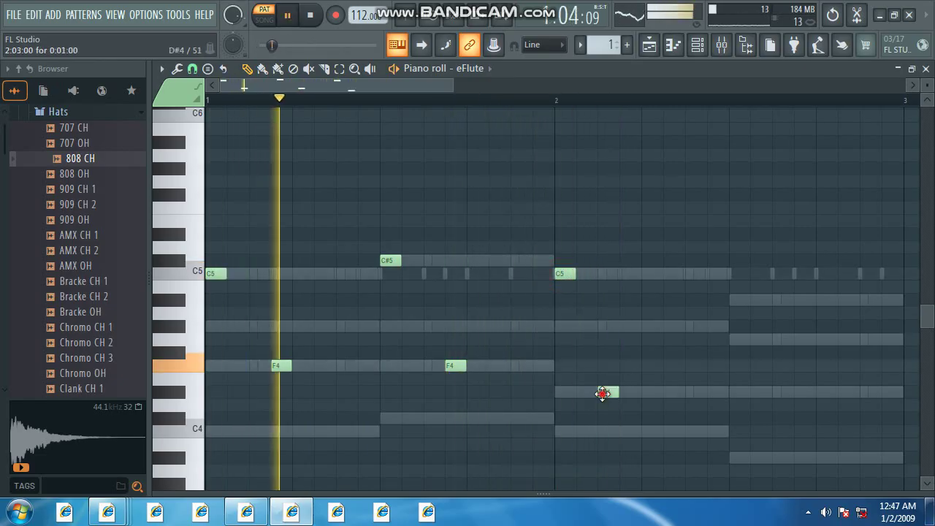
pyautogui.scroll(-1, 610, 397)
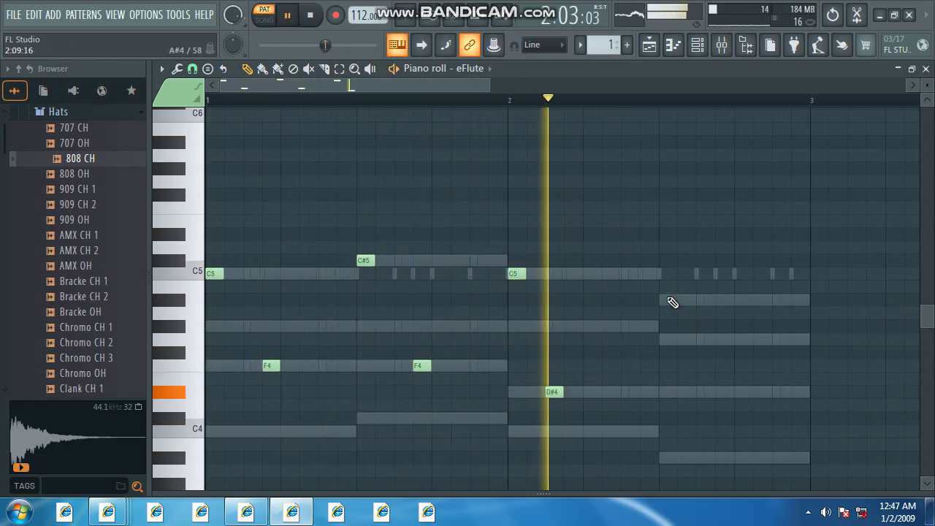
pyautogui.click(663, 301)
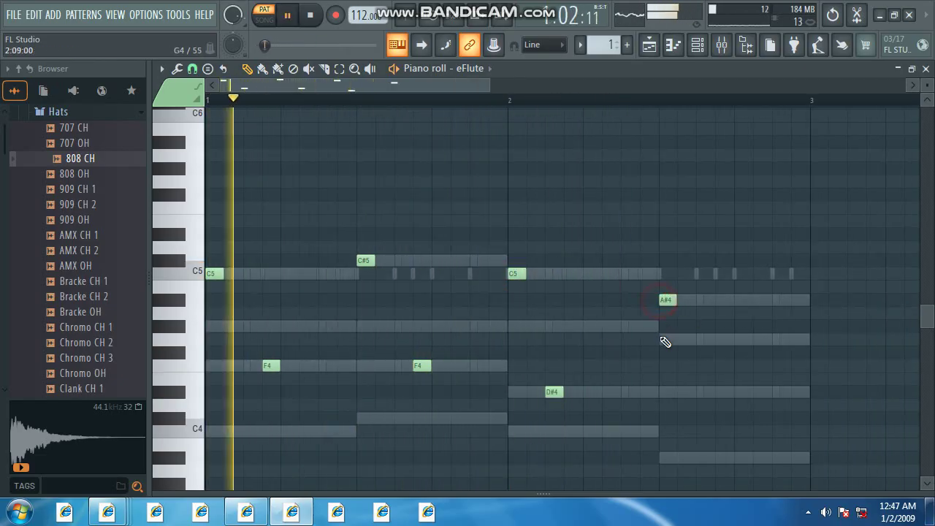
pyautogui.click(738, 394)
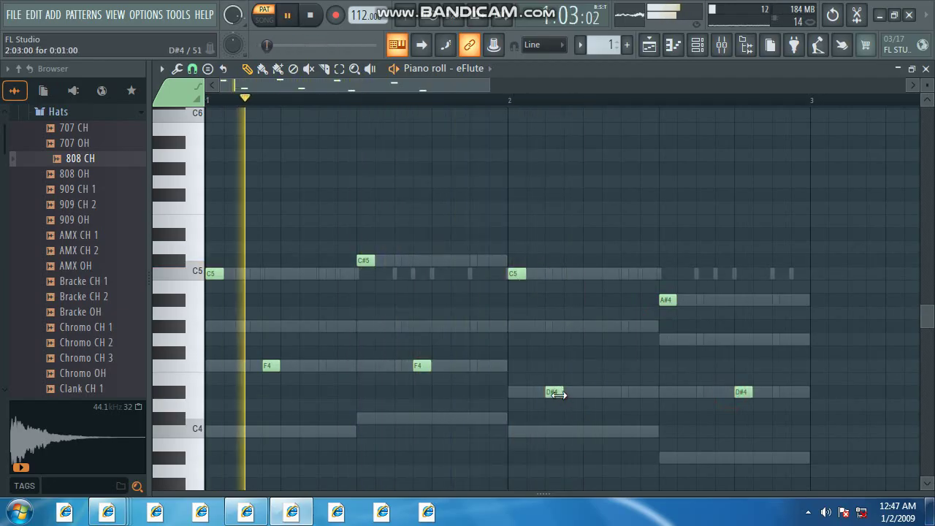
pyautogui.moveTo(556, 396); pyautogui.dragTo(584, 397)
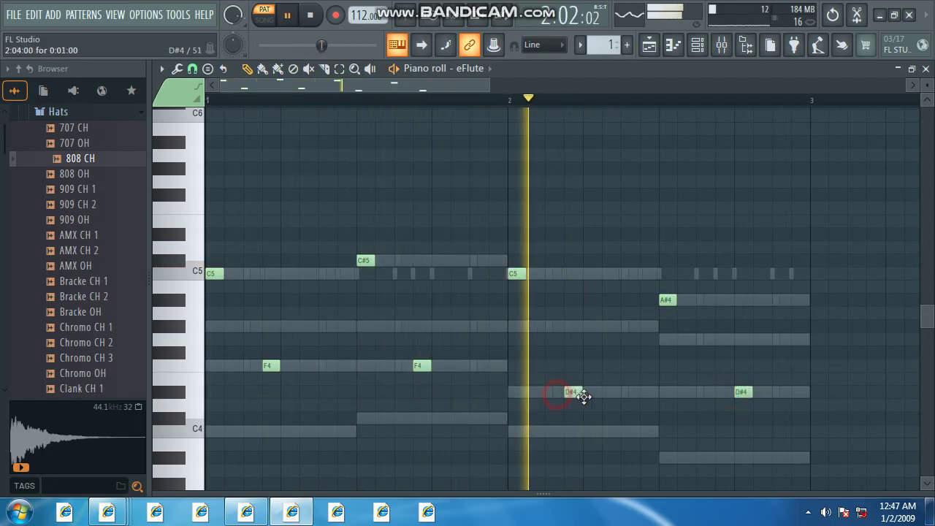
pyautogui.moveTo(741, 393); pyautogui.dragTo(722, 393)
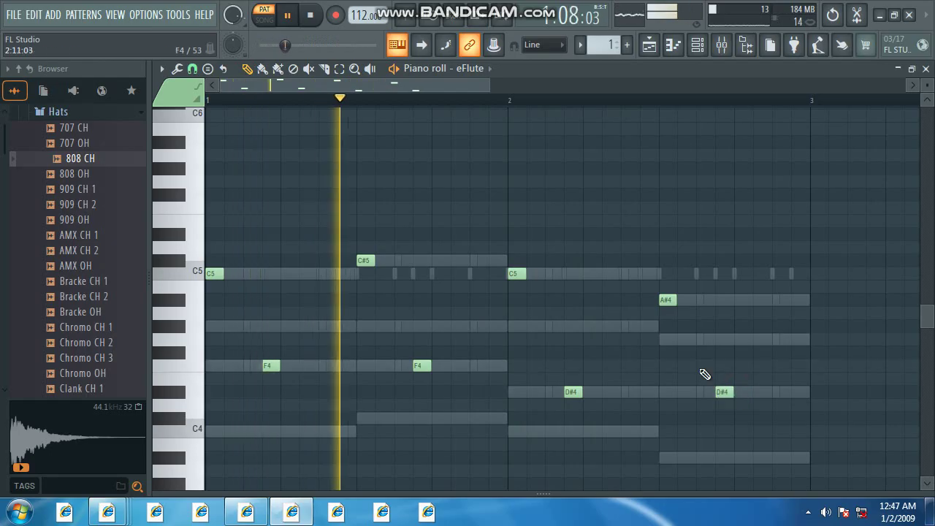
pyautogui.scroll(-2, 702, 375)
pyautogui.scroll(1, 439, 373)
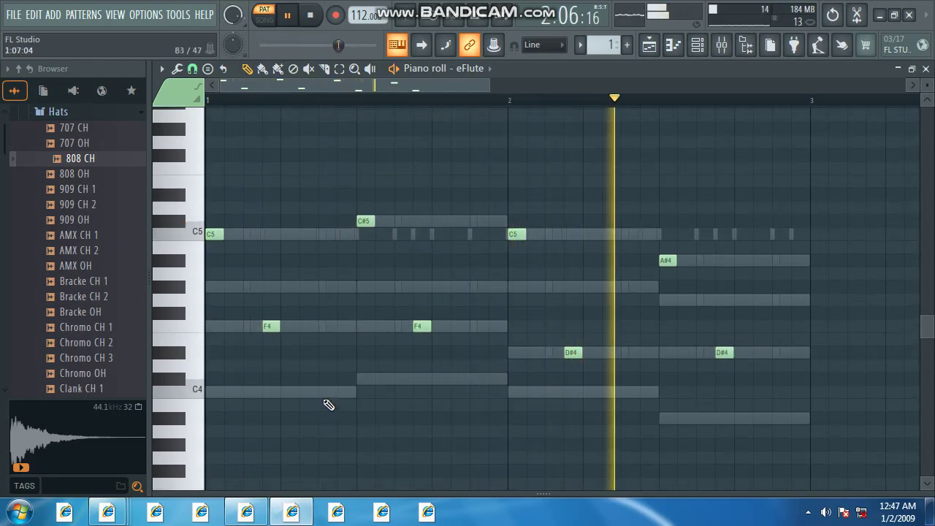
pyautogui.click(324, 394)
pyautogui.keyDown('ctrl'); pyautogui.click(327, 394); pyautogui.keyUp('ctrl')
pyautogui.hotkey('ctrl', 'Up')
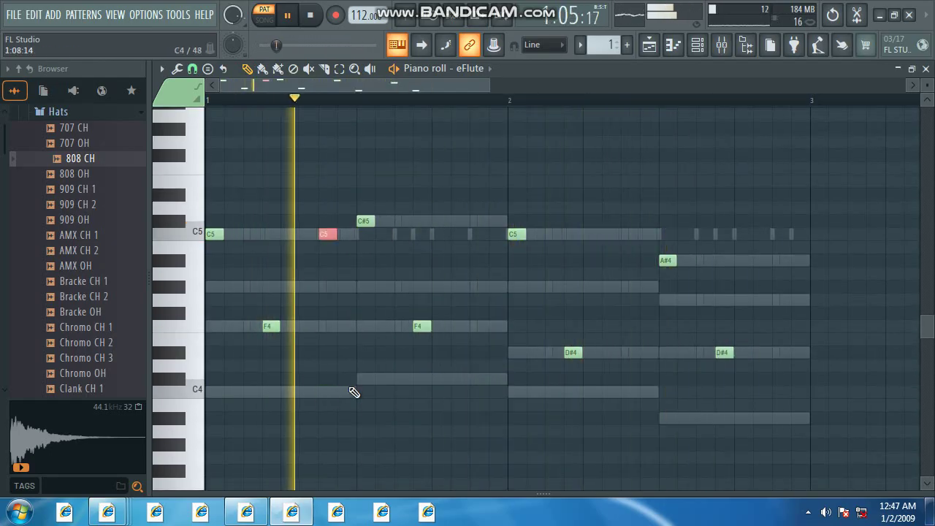
pyautogui.rightClick(328, 236)
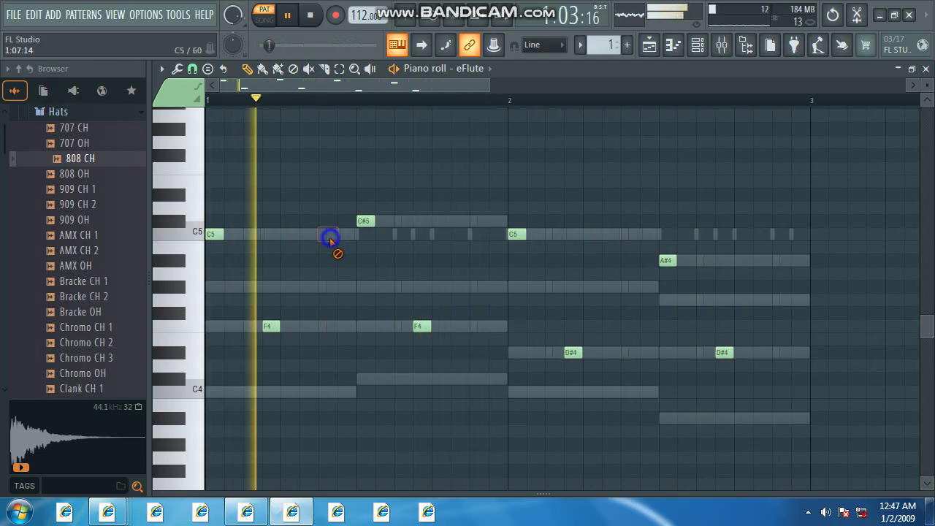
# Step: Add a GMS channel and load the Crunchy TE program from the Leads & Synths bank
pyautogui.click(698, 44)
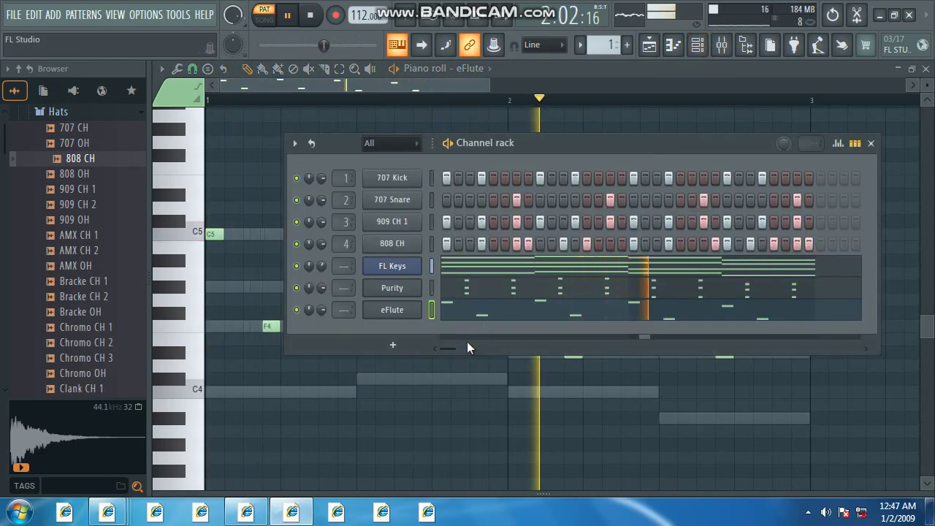
pyautogui.click(409, 348)
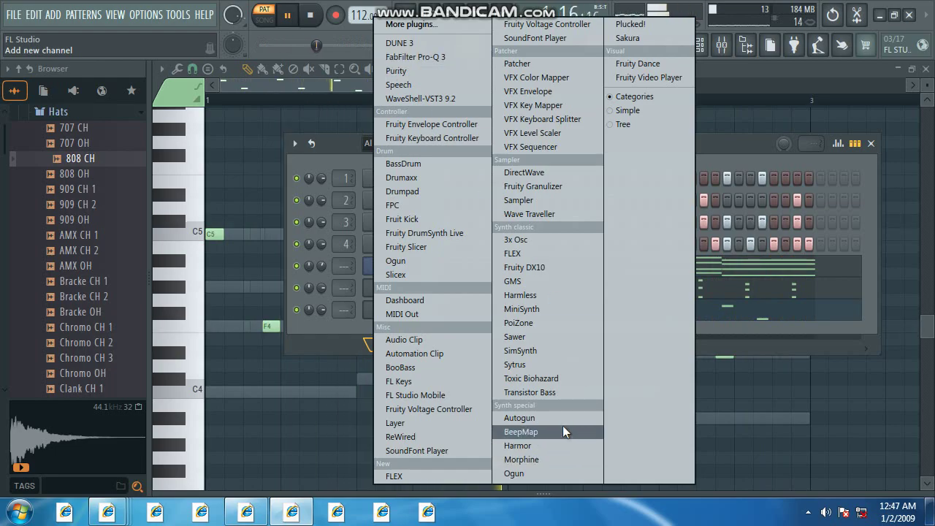
pyautogui.click(530, 285)
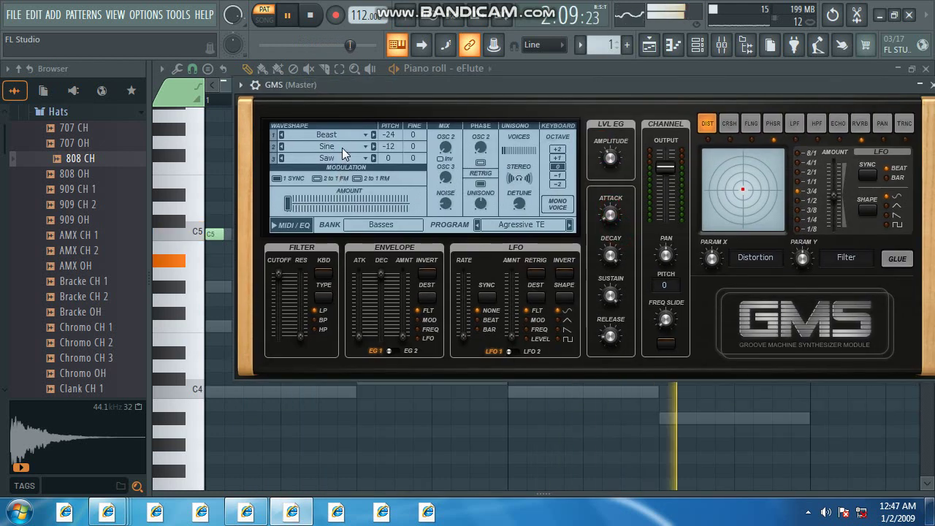
pyautogui.click(342, 147)
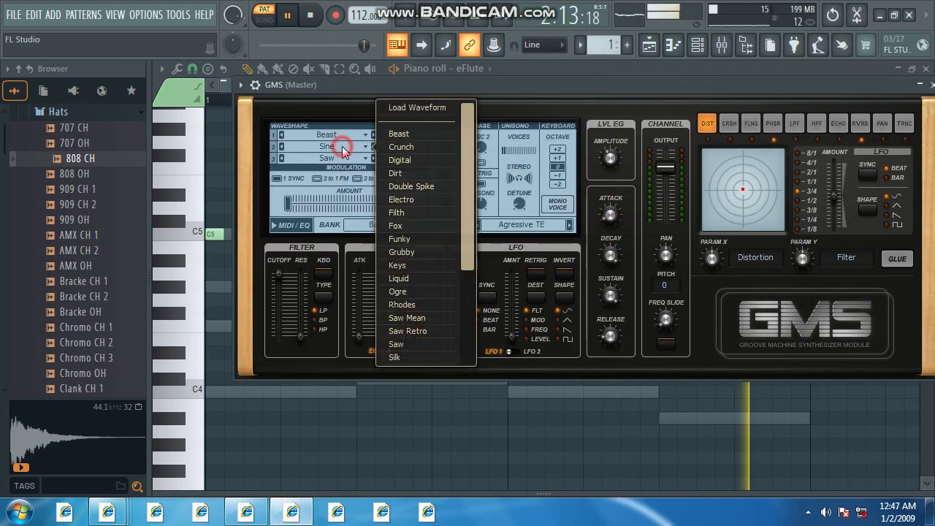
pyautogui.click(341, 224)
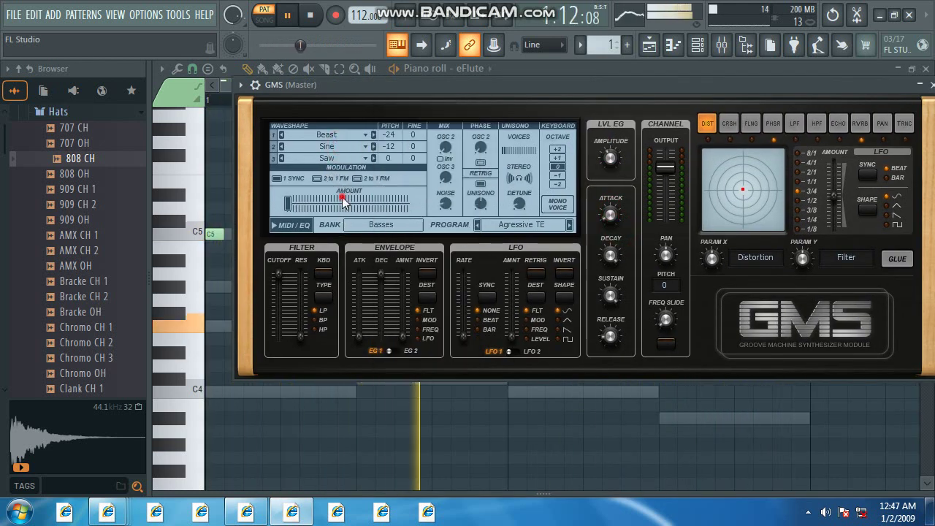
pyautogui.click(366, 225)
pyautogui.click(554, 202)
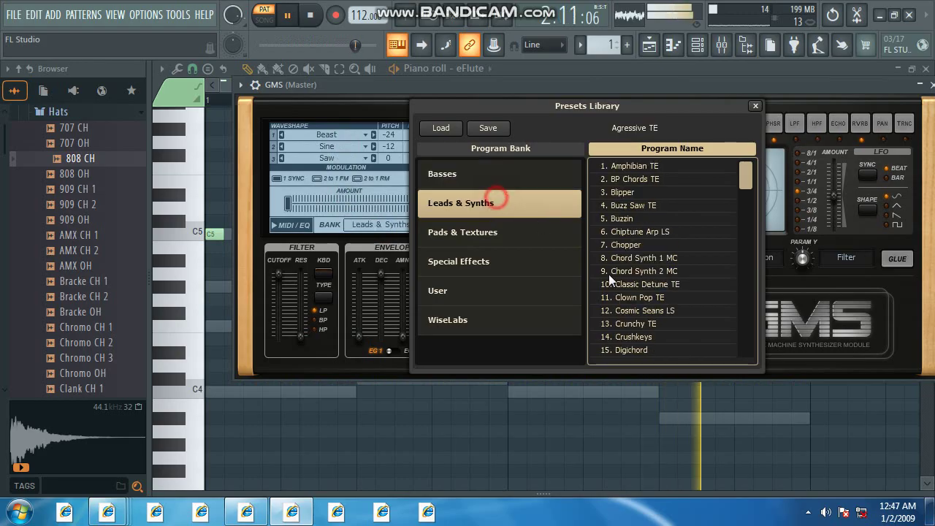
pyautogui.click(633, 326)
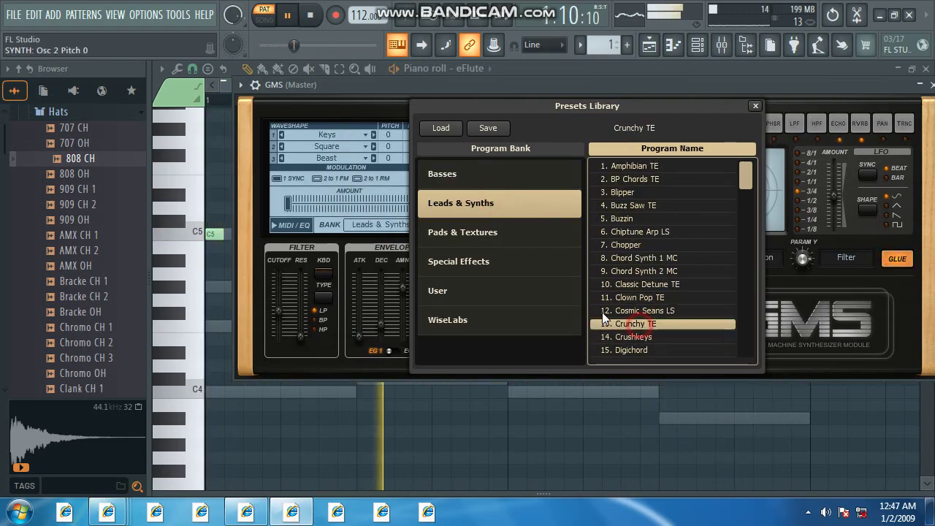
# Step: In the GMS piano roll, place a C5, G#4 and F4 chord on step 5 of bar 1, shortened to a brief stab
pyautogui.click(243, 83)
pyautogui.click(259, 101)
pyautogui.moveTo(283, 221); pyautogui.dragTo(289, 235)
pyautogui.click(291, 286)
pyautogui.click(285, 326)
pyautogui.rightClick(287, 328)
pyautogui.click(288, 327)
pyautogui.moveTo(306, 221); pyautogui.dragTo(280, 372)
pyautogui.scroll(4, 263, 326)
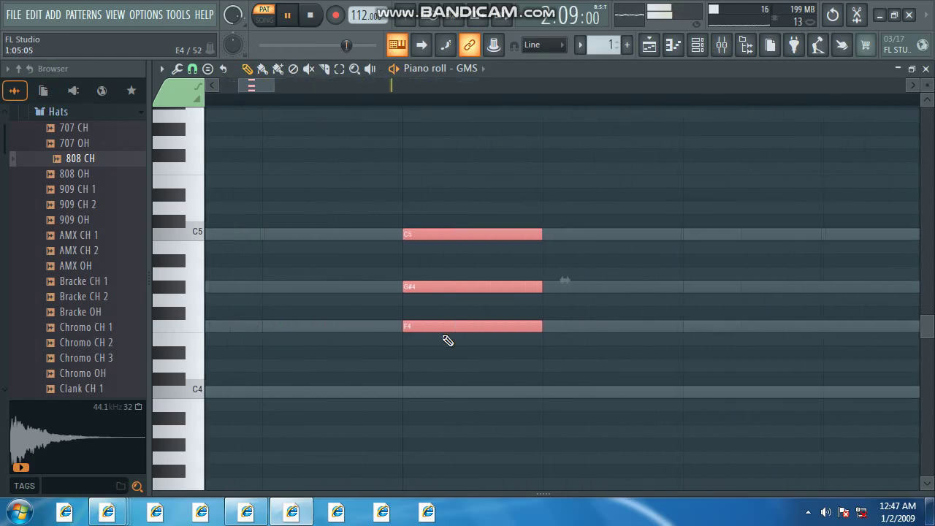
pyautogui.moveTo(535, 290); pyautogui.dragTo(423, 324)
pyautogui.scroll(-4, 342, 325)
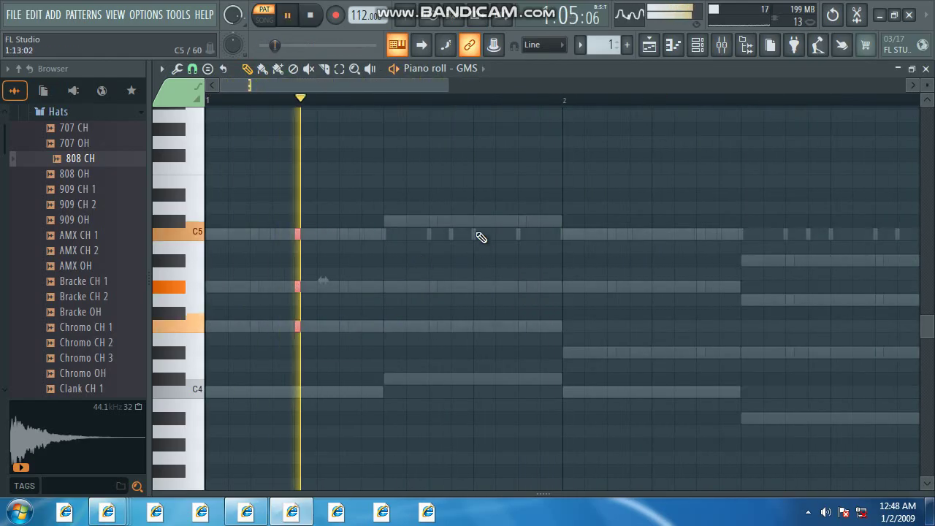
# Step: Place brief GMS chord stabs: C#5, G#4 and F4 on step 13 of bar 1, and C5, G#4 and D#4 on step 5 of bar 2
pyautogui.click(477, 220)
pyautogui.click(476, 286)
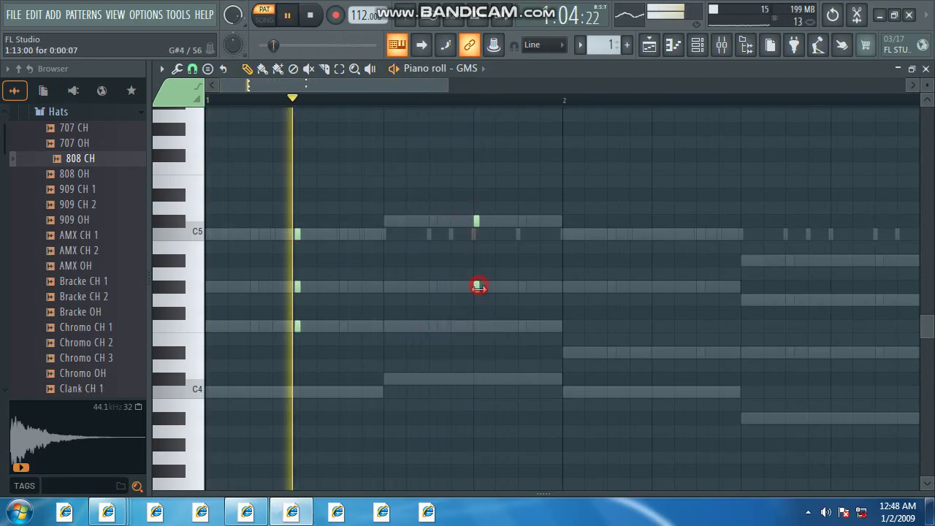
pyautogui.click(475, 326)
pyautogui.click(654, 234)
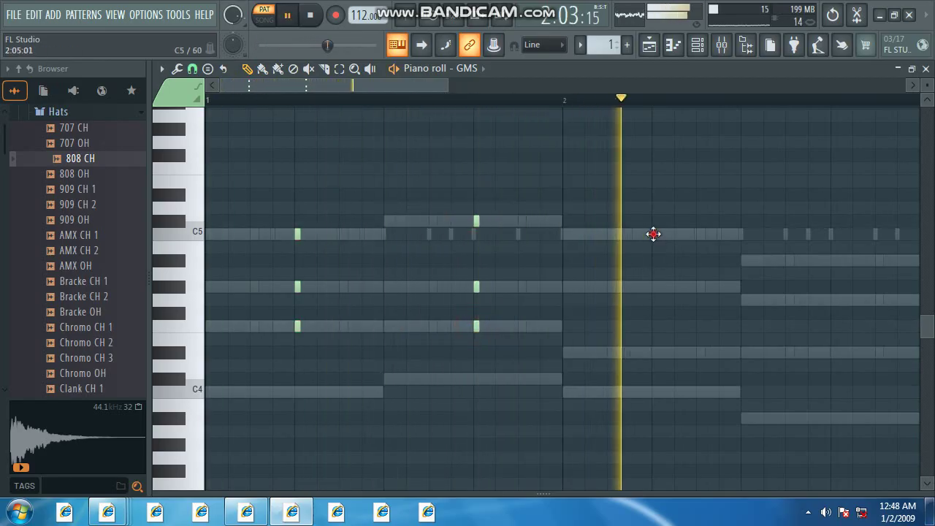
pyautogui.click(655, 288)
pyautogui.click(655, 352)
# Step: Add an A#4, G4 and D#4 stab on step 13 of bar 2 and raise all GMS chords by one octave
pyautogui.scroll(-2, 709, 322)
pyautogui.scroll(2, 709, 322)
pyautogui.click(674, 260)
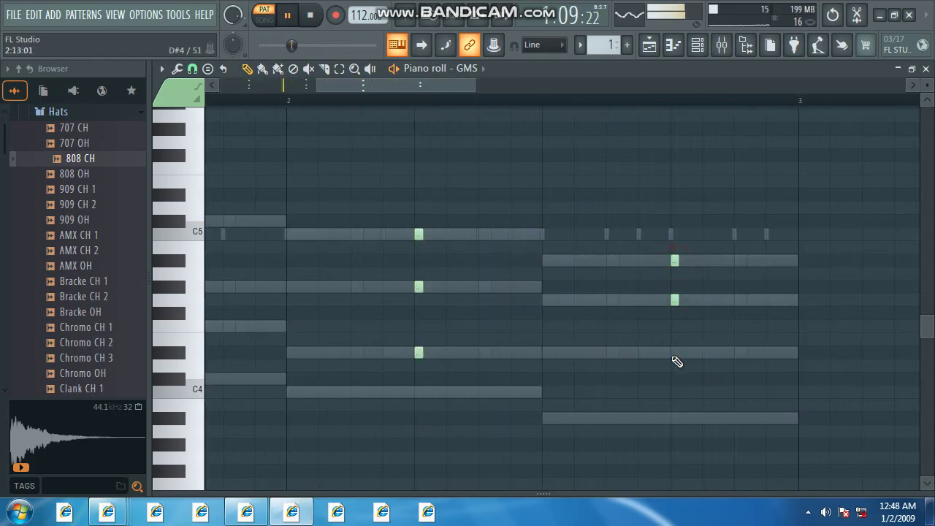
pyautogui.scroll(-2, 680, 355)
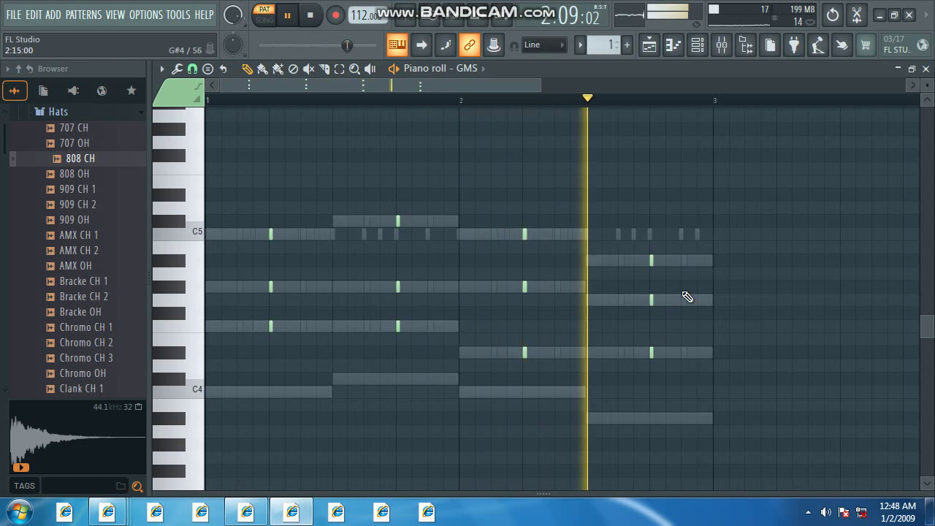
pyautogui.scroll(4, 718, 284)
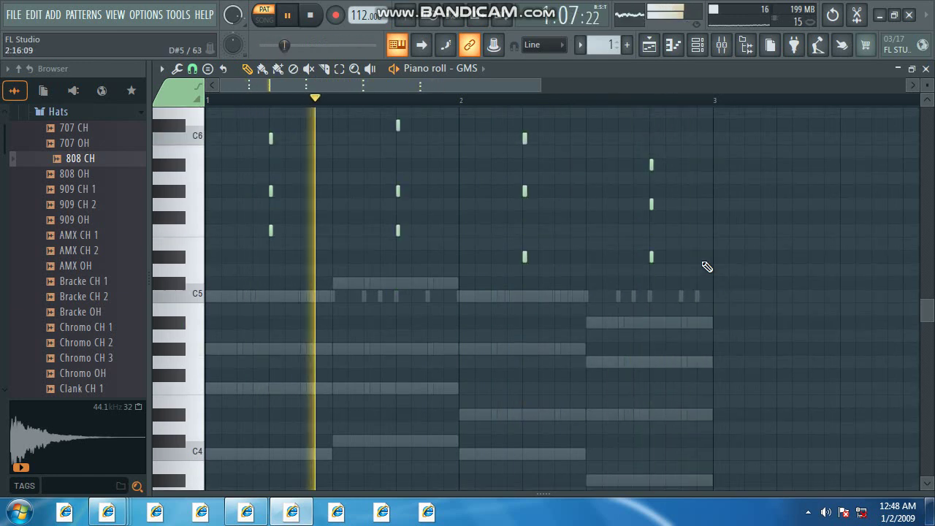
pyautogui.scroll(3, 698, 252)
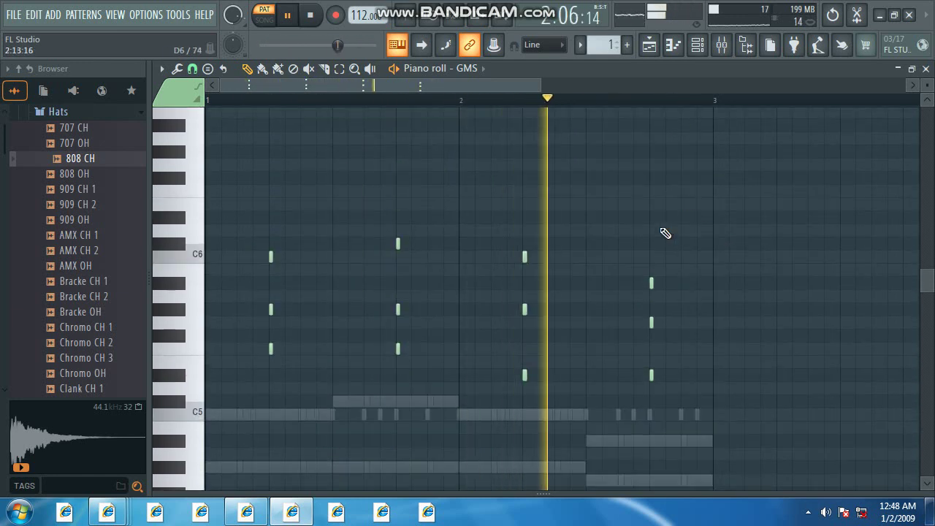
pyautogui.scroll(-2, 643, 245)
pyautogui.scroll(-4, 387, 382)
# Step: Add short single GMS notes: C5 on step 7 and C#5 on step 15 of bar 1, C5 on step 7 and A#4 on step 15 of bar 2
pyautogui.click(300, 294)
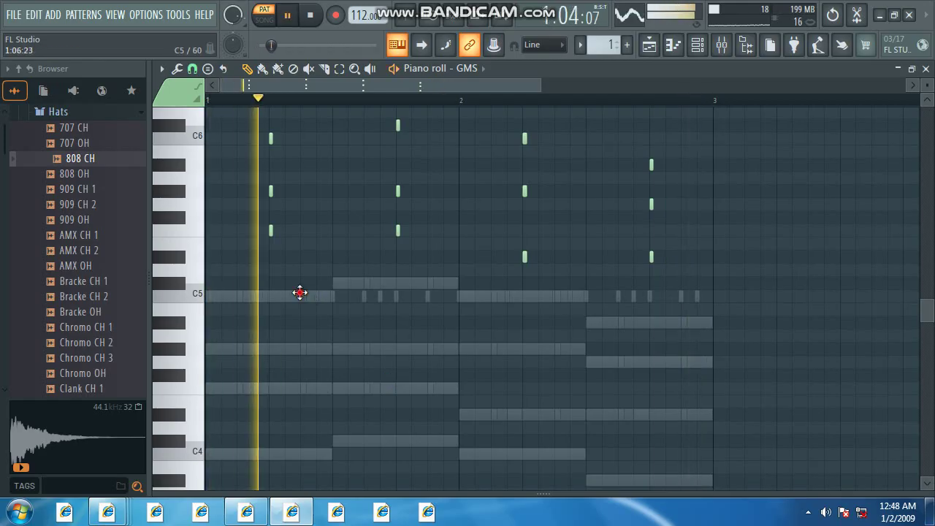
pyautogui.click(429, 291)
pyautogui.click(428, 284)
pyautogui.press('space')
pyautogui.press('space')
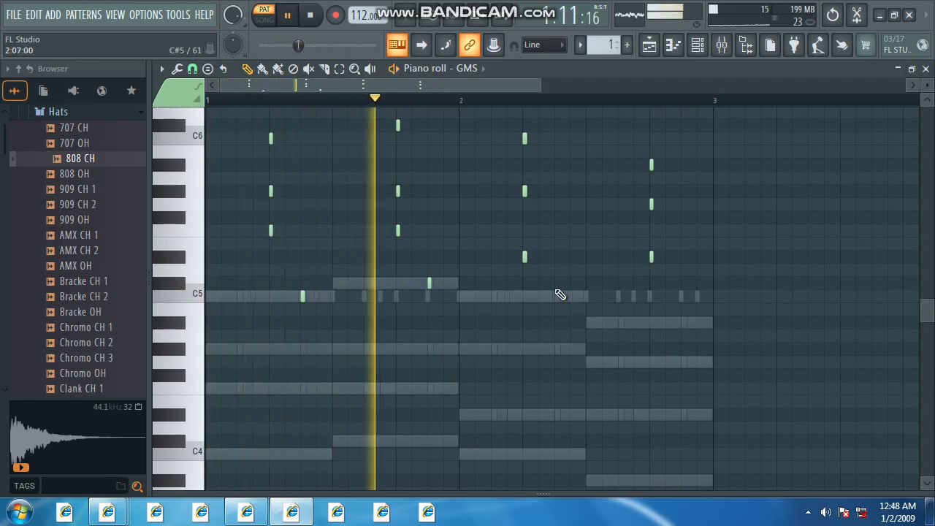
pyautogui.click(553, 295)
pyautogui.click(682, 323)
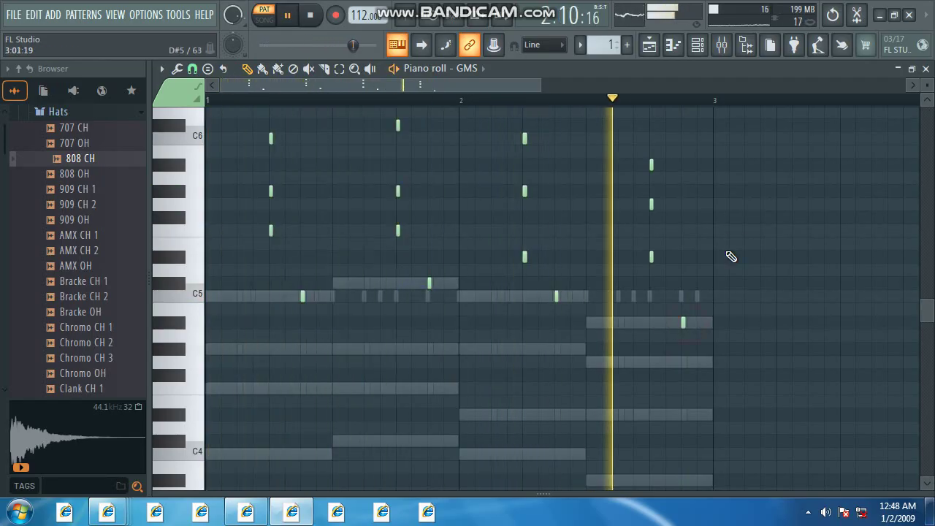
# Step: Add a second Purity channel and load the Soft Alto preset from the Woodwind category
pyautogui.click(722, 45)
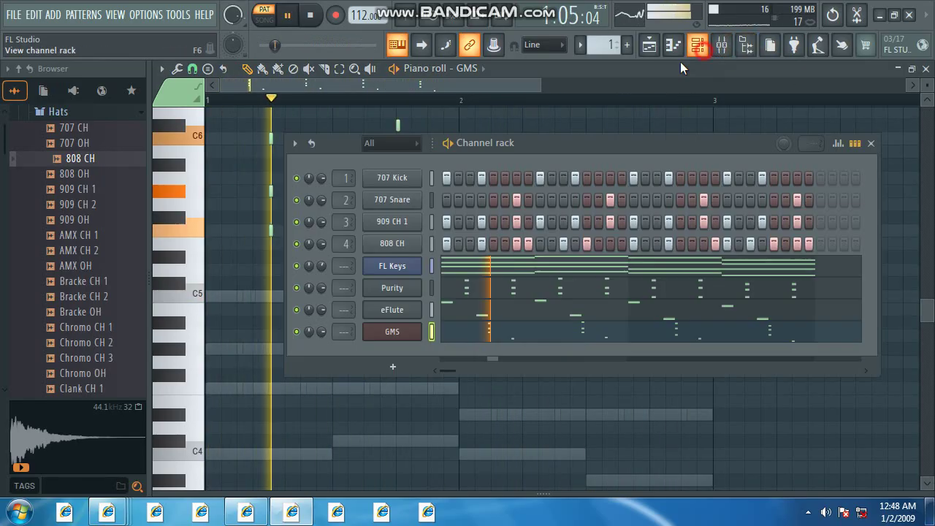
pyautogui.click(394, 367)
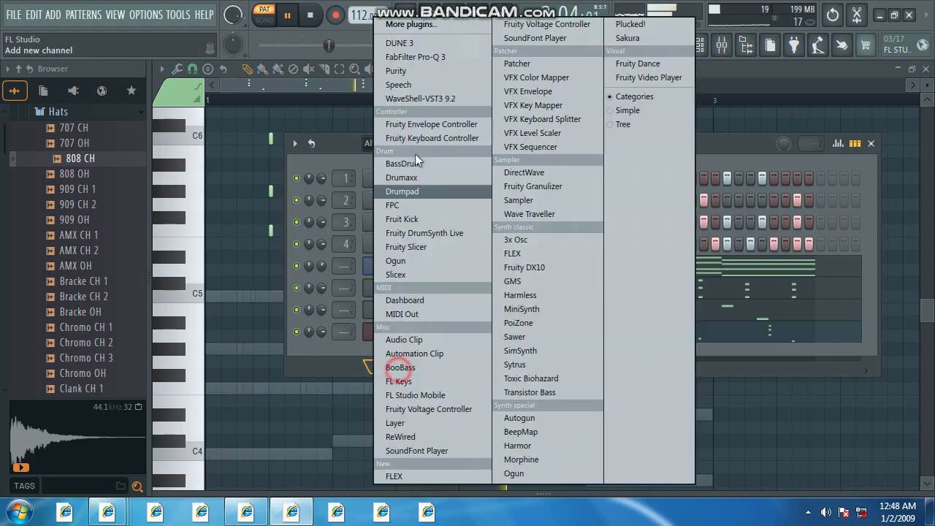
pyautogui.click(411, 76)
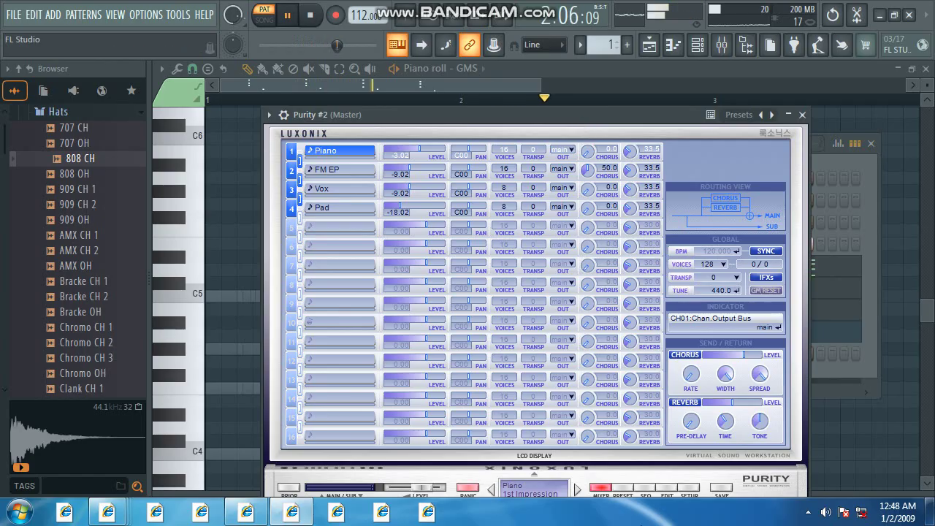
pyautogui.click(624, 488)
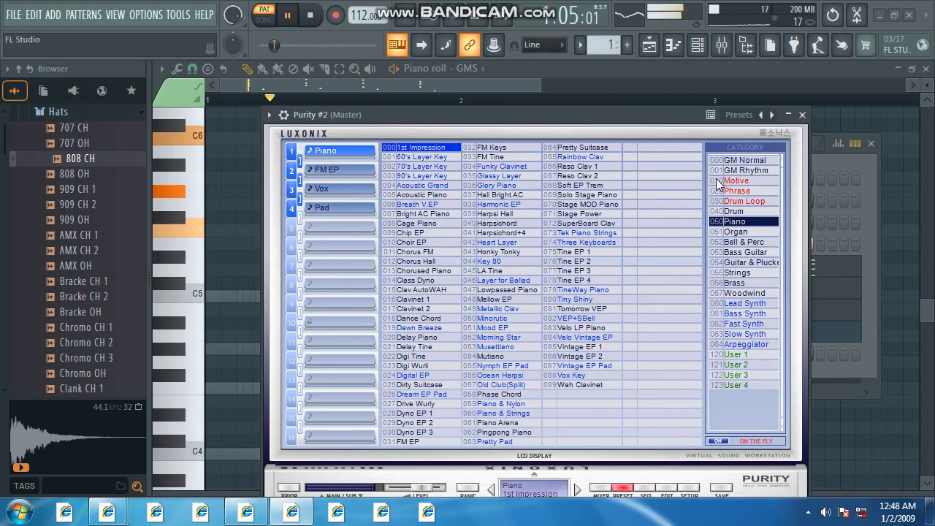
pyautogui.click(741, 293)
pyautogui.click(429, 330)
pyautogui.moveTo(579, 117); pyautogui.dragTo(582, 59)
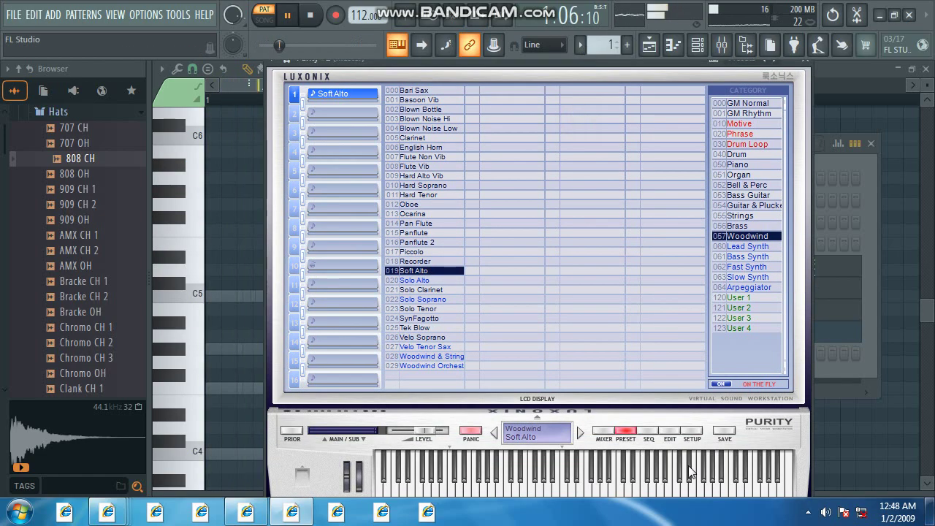
# Step: Open Purity #2's piano roll and place a C5 note on step 4 of bar 1, a little over one step long
pyautogui.click(272, 65)
pyautogui.click(289, 76)
pyautogui.moveTo(268, 240)
pyautogui.mouseDown()
pyautogui.moveTo(253, 266)
pyautogui.moveTo(271, 229)
pyautogui.mouseUp()
pyautogui.moveTo(255, 272); pyautogui.dragTo(257, 298)
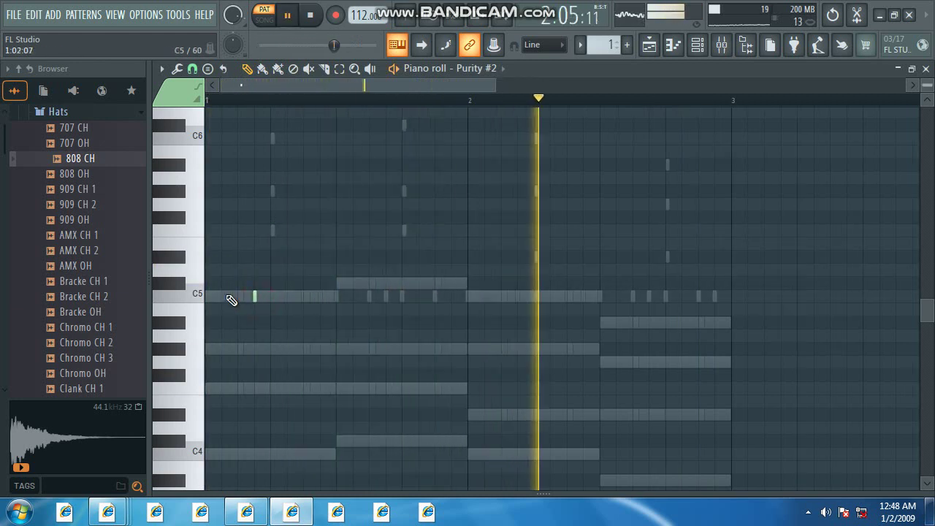
pyautogui.scroll(3, 231, 300)
pyautogui.scroll(3, 231, 300)
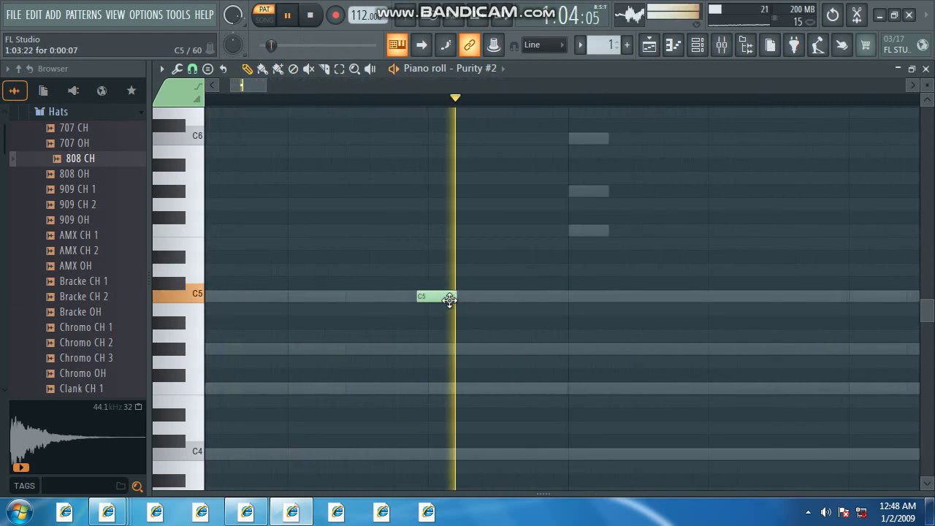
pyautogui.moveTo(536, 296); pyautogui.dragTo(548, 296)
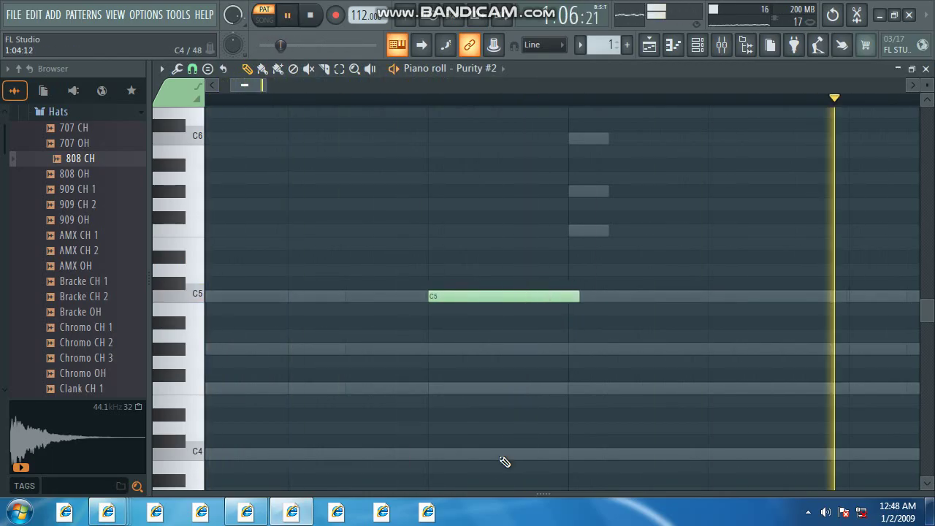
# Step: Move the C5 note in Purity #2 to step 5 of bar 1 and lengthen it to two steps
pyautogui.moveTo(519, 341); pyautogui.dragTo(466, 495)
pyautogui.scroll(-3, 499, 340)
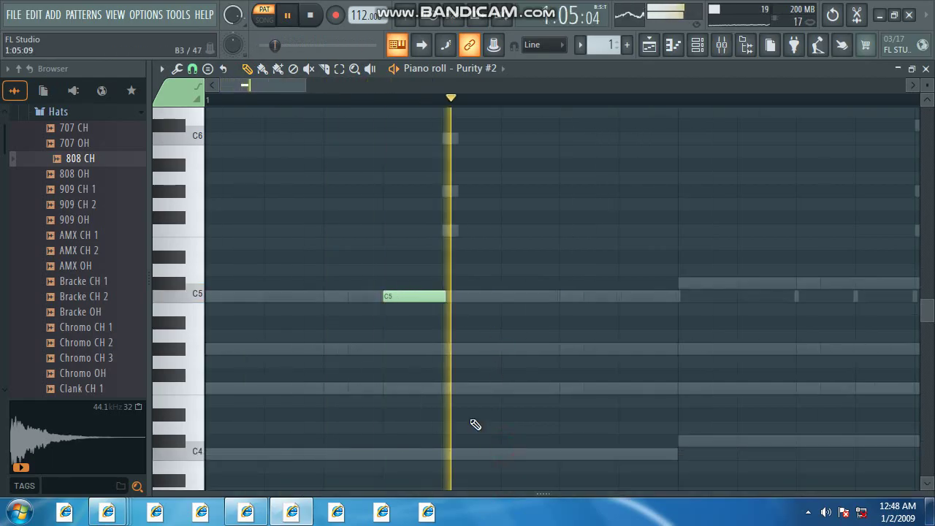
pyautogui.scroll(-2, 461, 323)
pyautogui.scroll(4, 323, 302)
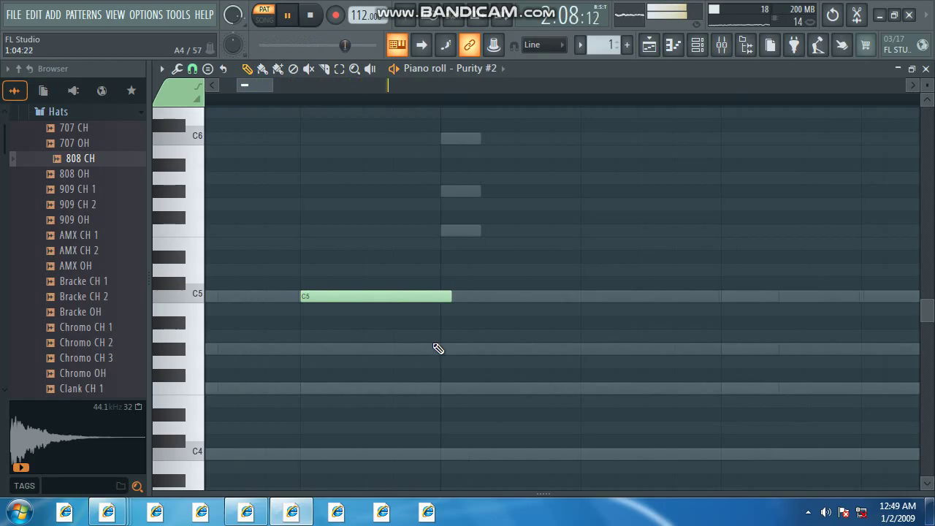
pyautogui.moveTo(443, 295); pyautogui.dragTo(491, 299)
pyautogui.scroll(-3, 422, 299)
pyautogui.scroll(-2, 495, 298)
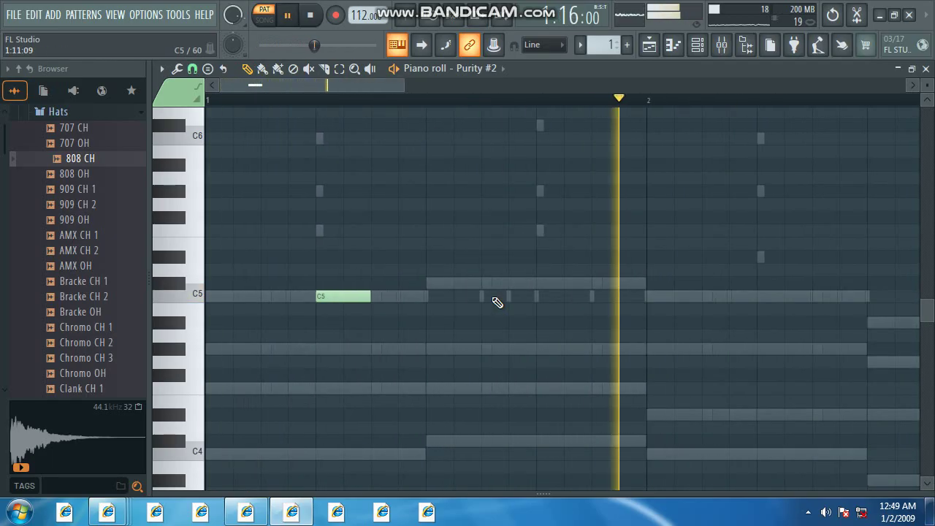
# Step: Place two-step Purity #2 notes: C#5 on step 13 of bar 1, C5 on step 5 and A#4 on step 13 of bar 2
pyautogui.click(540, 284)
pyautogui.scroll(-2, 539, 284)
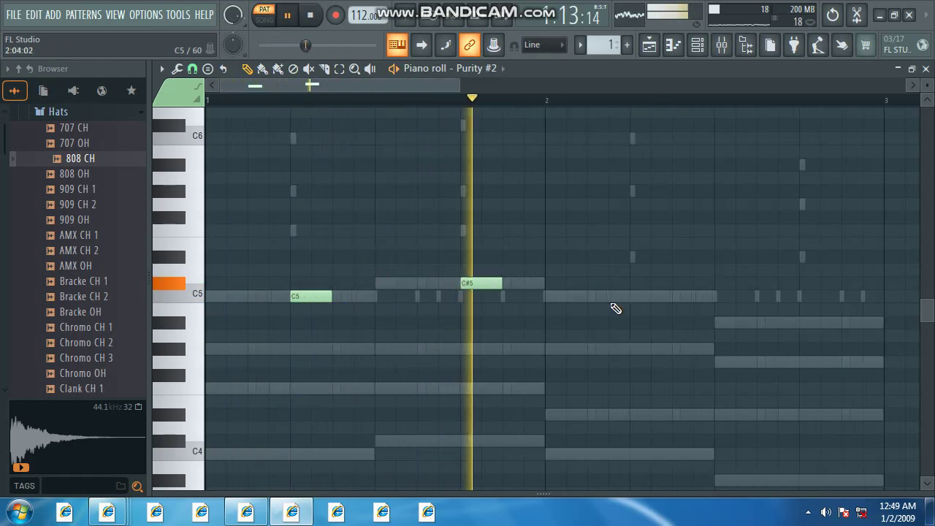
pyautogui.click(633, 296)
pyautogui.click(804, 323)
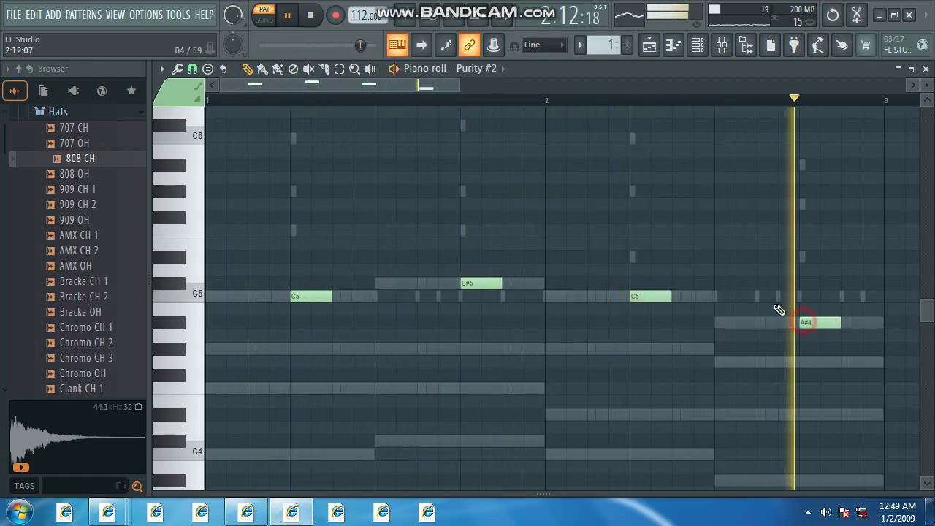
pyautogui.scroll(-1, 733, 229)
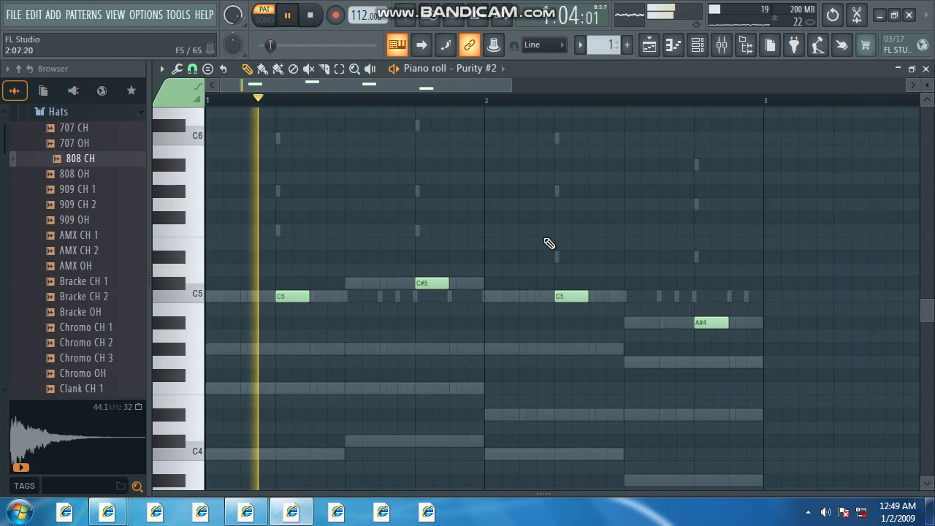
pyautogui.click(312, 362)
pyautogui.moveTo(312, 362)
pyautogui.mouseDown()
pyautogui.moveTo(314, 333)
pyautogui.moveTo(313, 349)
pyautogui.mouseUp()
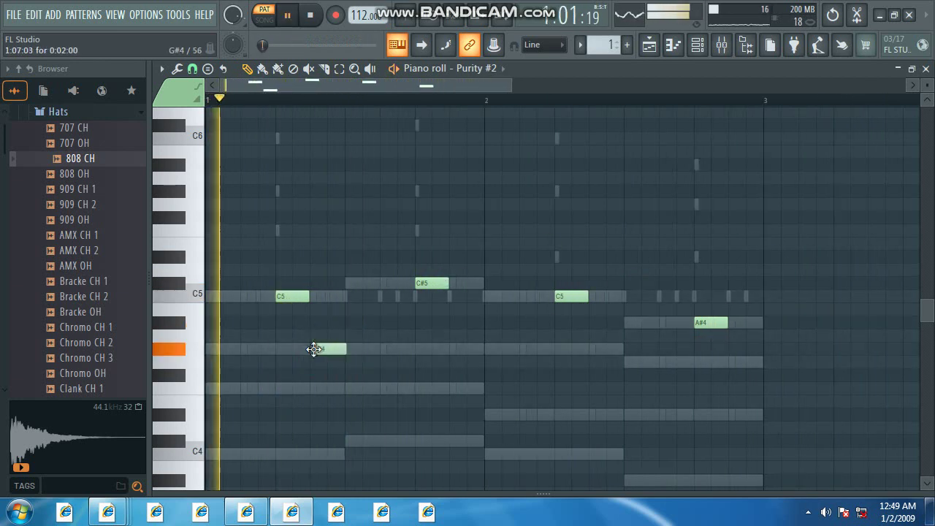
pyautogui.rightClick(326, 349)
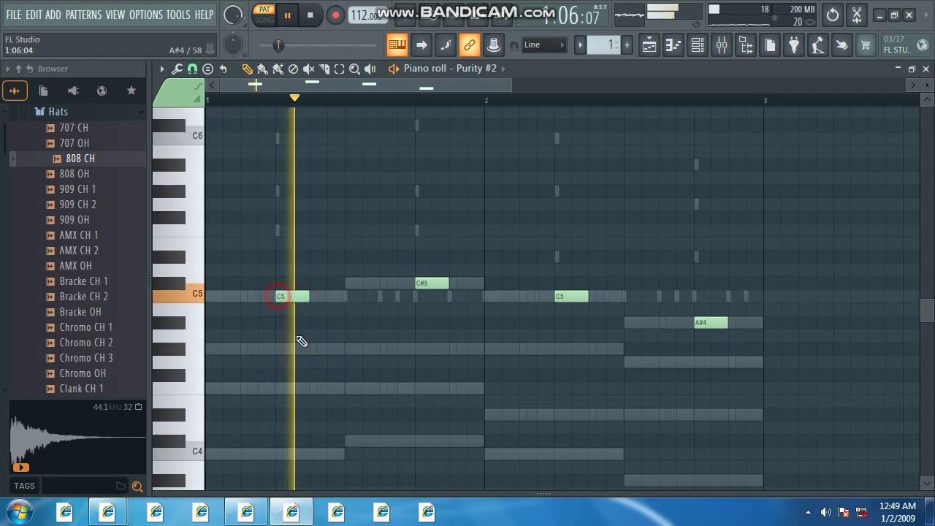
# Step: Place two-step G#4 notes on step 7 of bars 1 and 2 and raise all Purity #2 notes by one octave
pyautogui.moveTo(312, 350)
pyautogui.mouseDown()
pyautogui.moveTo(334, 349)
pyautogui.moveTo(324, 353)
pyautogui.mouseUp()
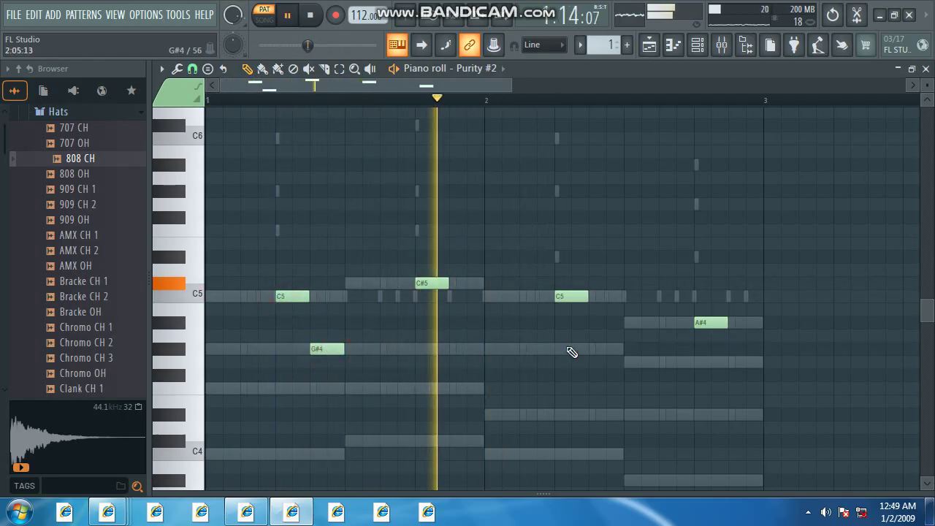
pyautogui.click(592, 349)
pyautogui.scroll(-1, 675, 350)
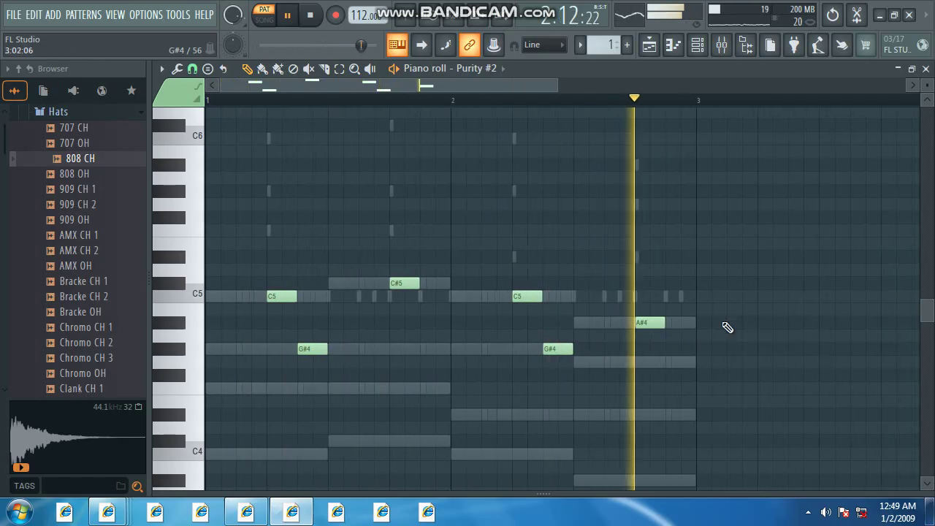
pyautogui.hotkey('ctrl', 'Up')
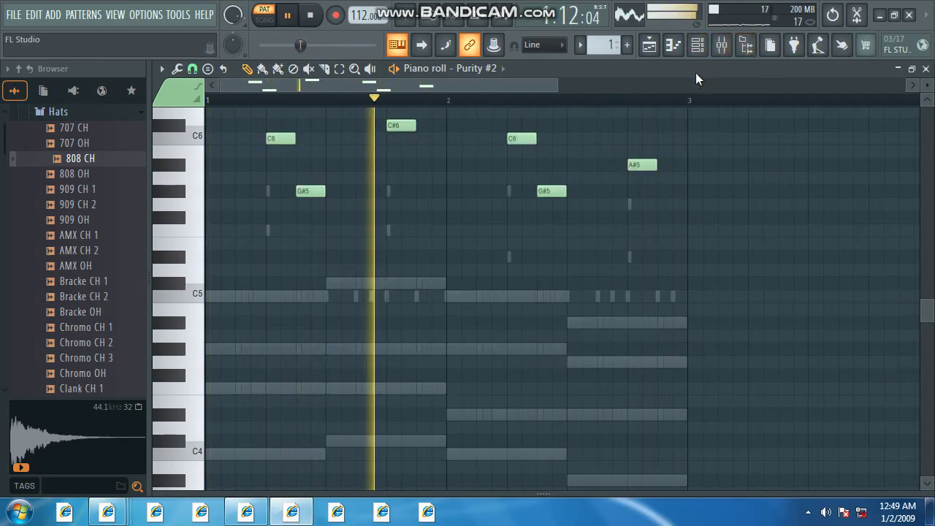
# Step: Add a third Purity channel and load the Pretty Sticks preset from the Bell & Perc category
pyautogui.click(698, 45)
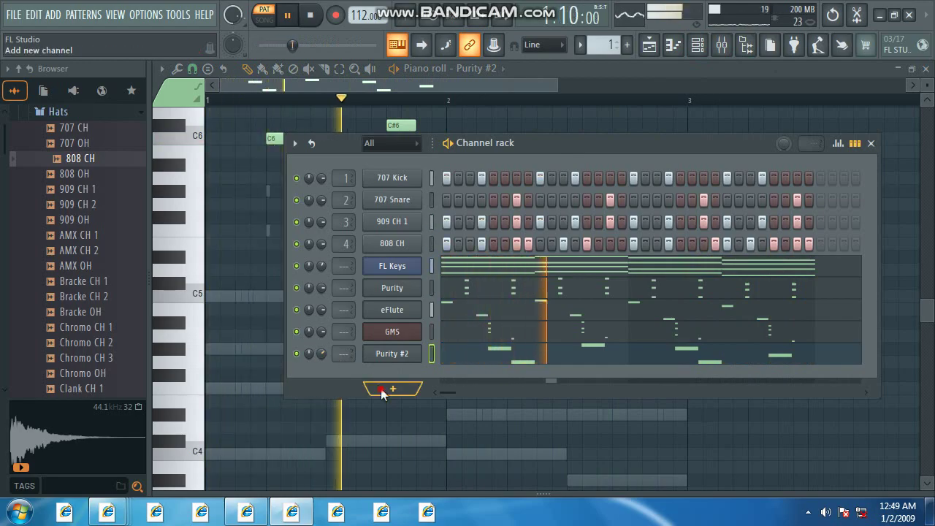
pyautogui.click(392, 388)
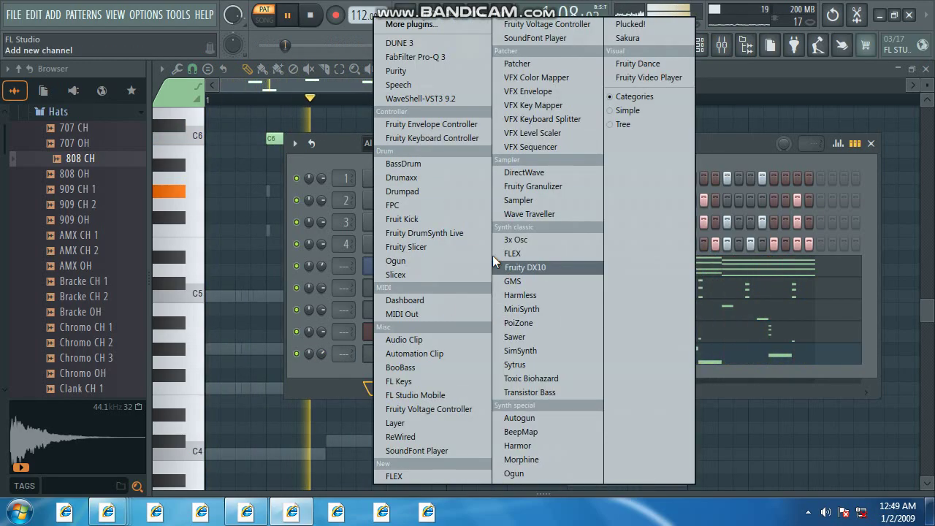
pyautogui.click(423, 73)
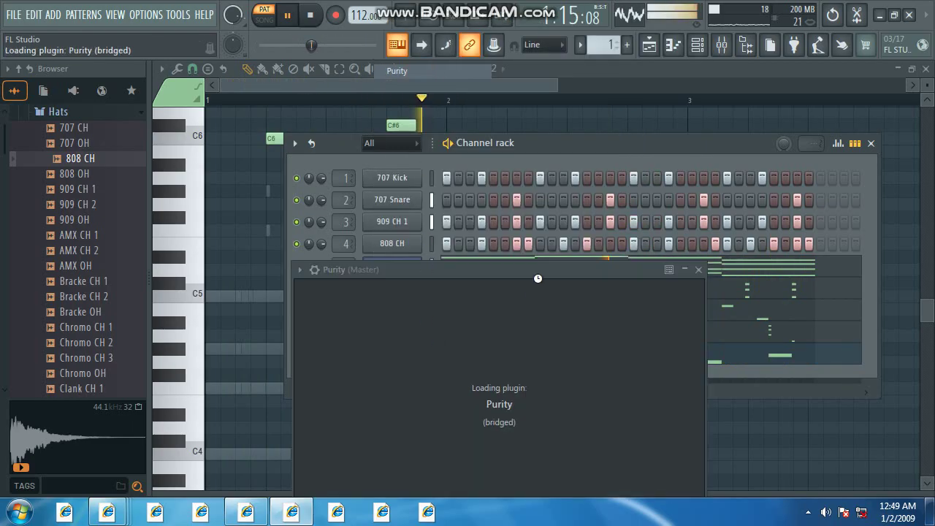
pyautogui.moveTo(537, 276); pyautogui.dragTo(523, 63)
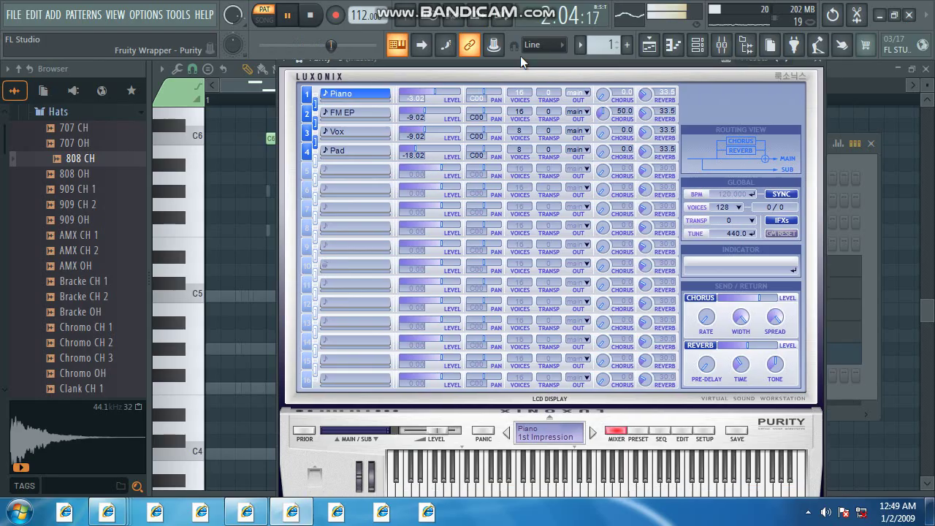
pyautogui.click(632, 433)
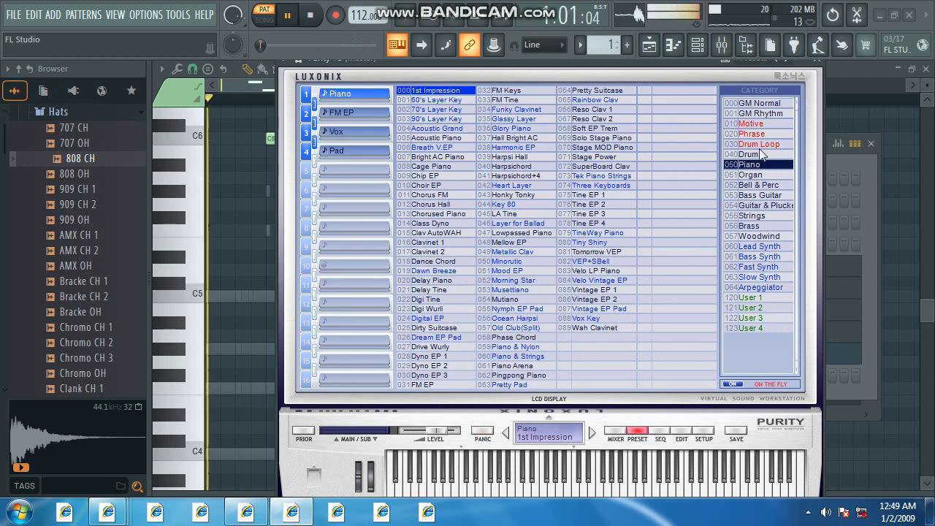
pyautogui.click(759, 185)
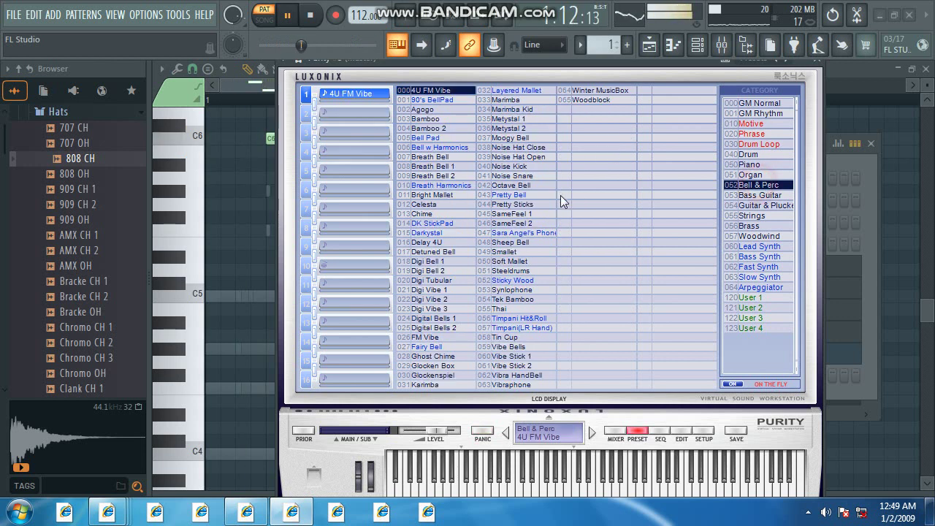
pyautogui.click(522, 204)
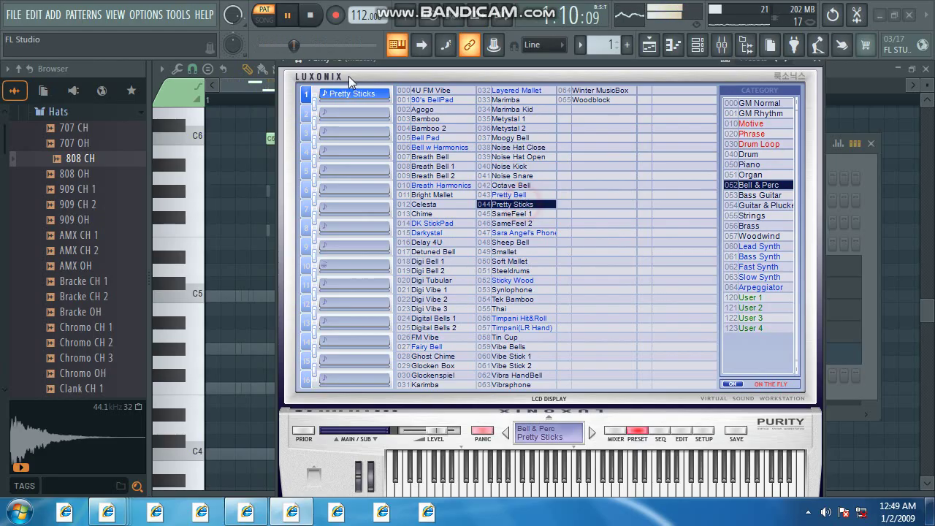
# Step: Place one-step Purity #3 notes: C5 on step 4 and C#5 on step 12 of bar 1, C5 on step 4 and A#4 on step 12 of bar 2
pyautogui.click(285, 65)
pyautogui.click(296, 76)
pyautogui.click(256, 296)
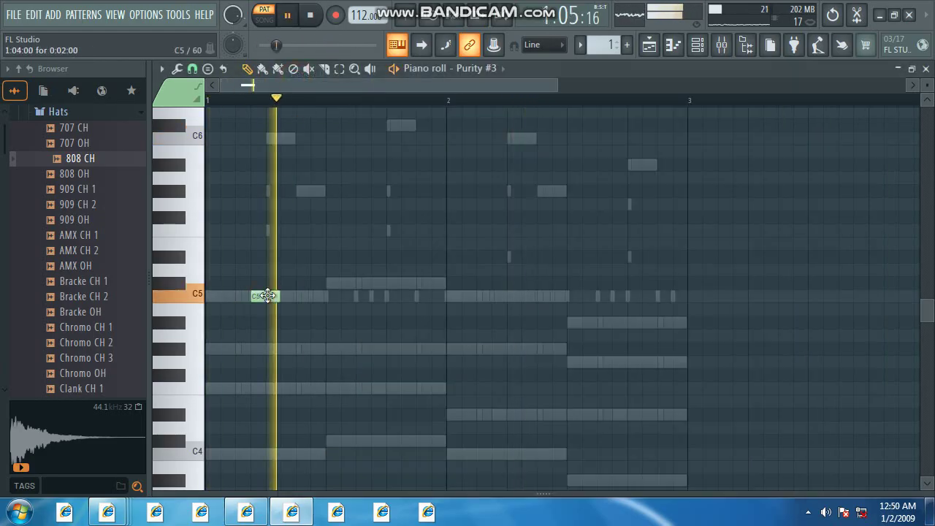
pyautogui.click(374, 281)
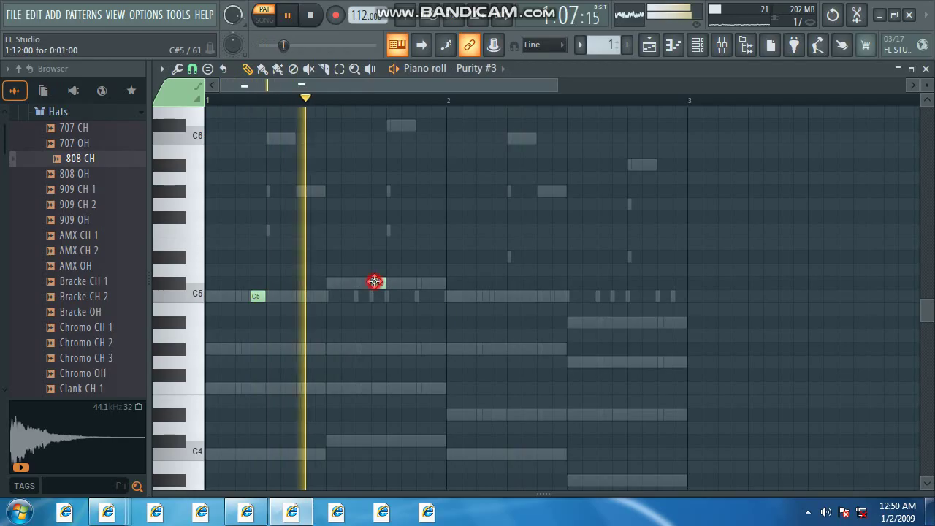
pyautogui.click(499, 296)
pyautogui.click(612, 324)
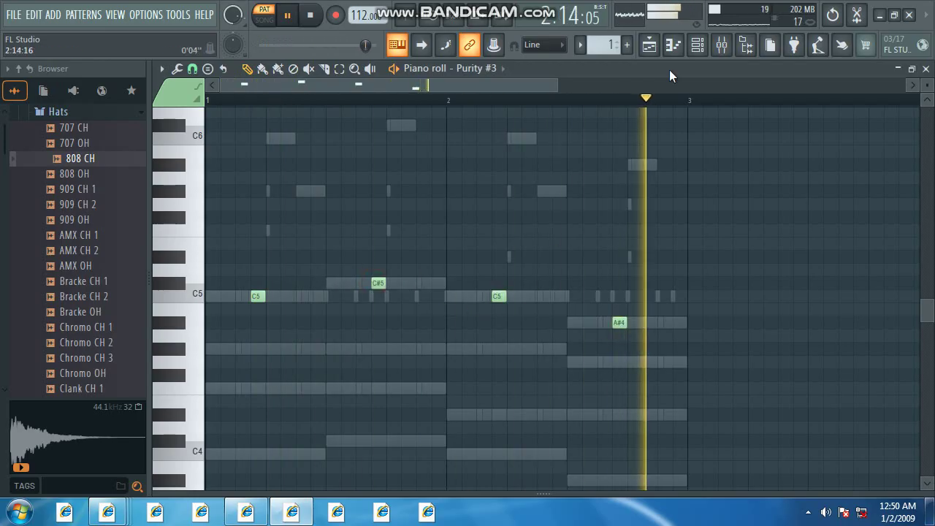
# Step: Add a FLEX channel and load the Synpluck Crystal preset from the Mobile Synth Pluck pack
pyautogui.click(698, 44)
pyautogui.click(392, 410)
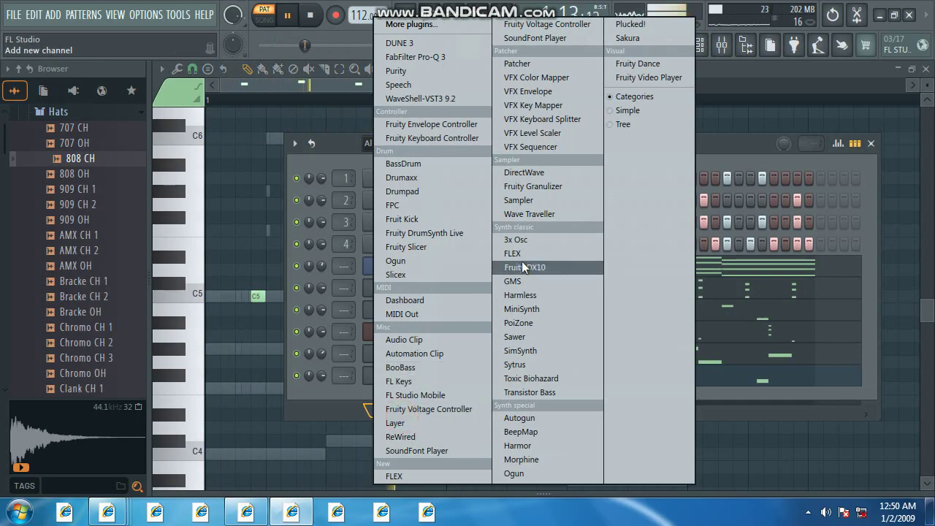
pyautogui.click(520, 253)
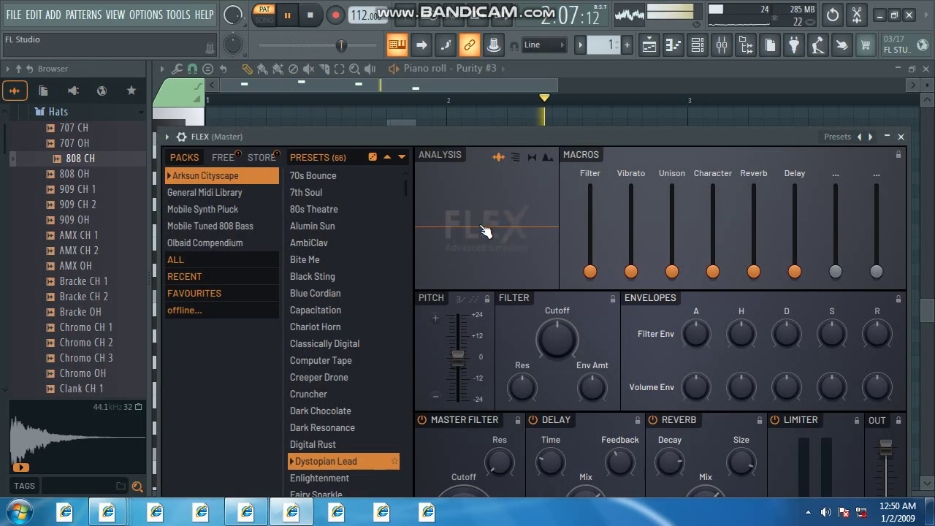
pyautogui.click(238, 194)
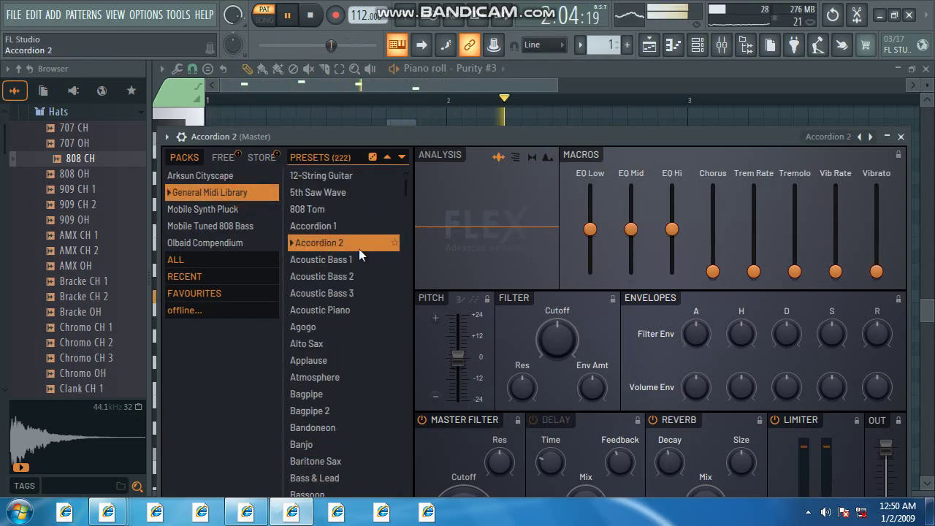
pyautogui.click(216, 210)
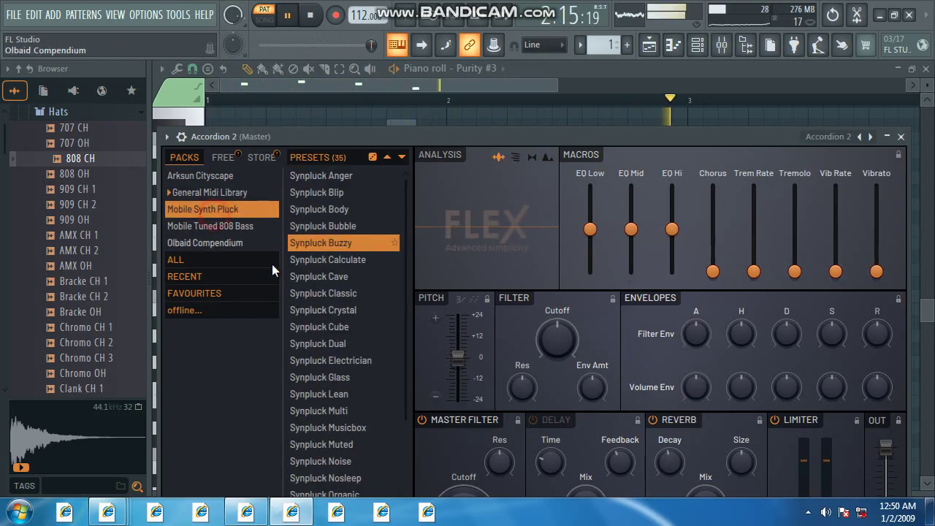
pyautogui.click(333, 311)
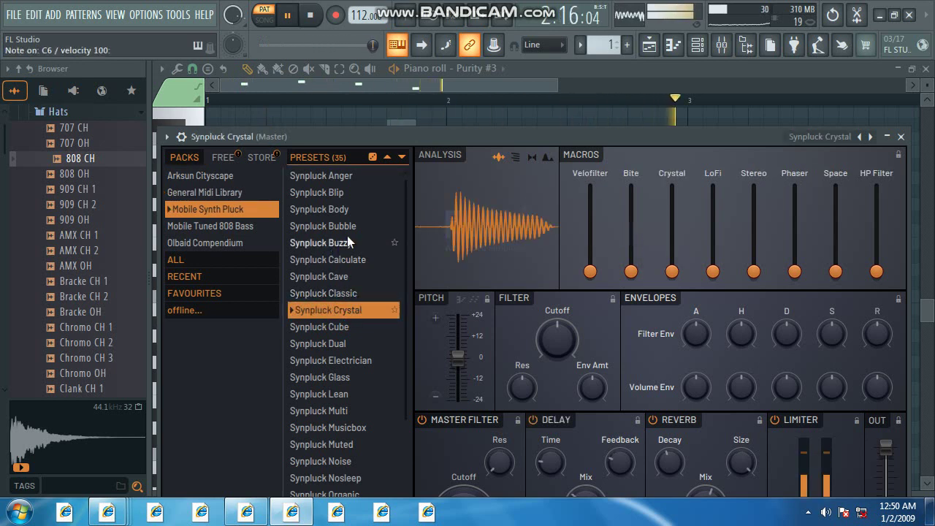
# Step: Place one-step Synpluck Crystal notes: C6 on step 12 of bar 1 and A#5 on step 12 of bar 2
pyautogui.click(166, 137)
pyautogui.click(169, 150)
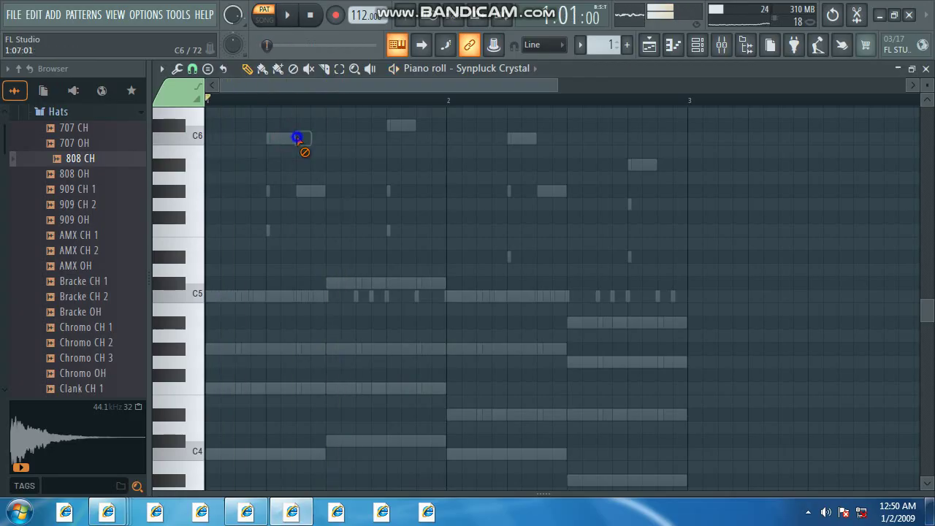
pyautogui.click(329, 139)
pyautogui.rightClick(329, 139)
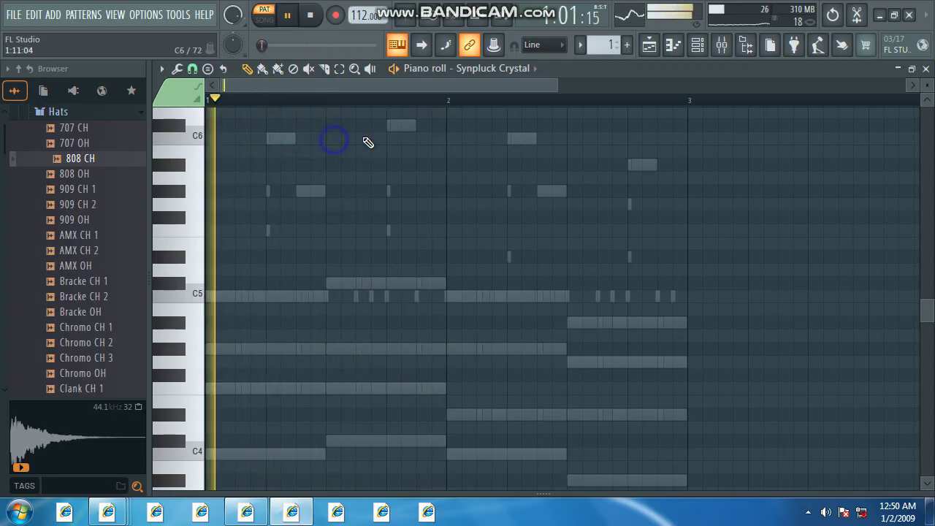
pyautogui.click(356, 135)
pyautogui.scroll(2, 358, 142)
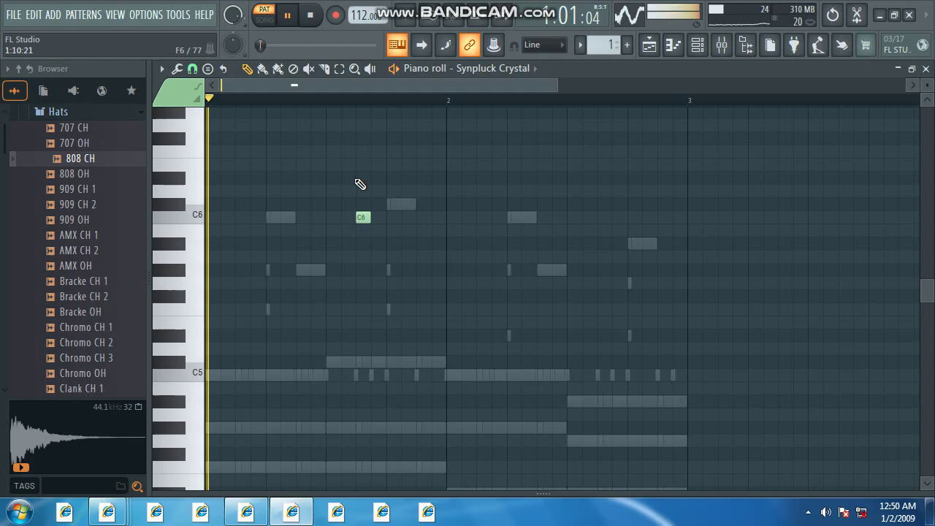
pyautogui.moveTo(363, 218); pyautogui.dragTo(378, 219)
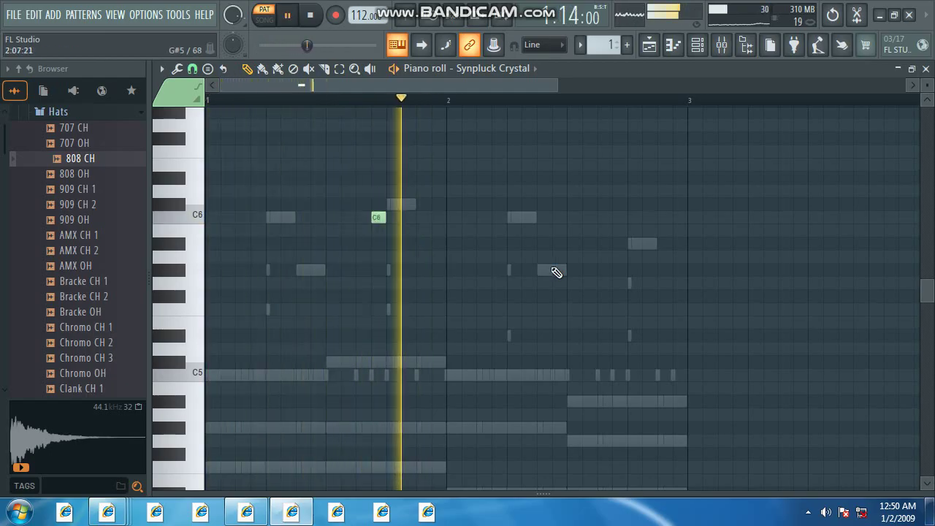
pyautogui.click(619, 243)
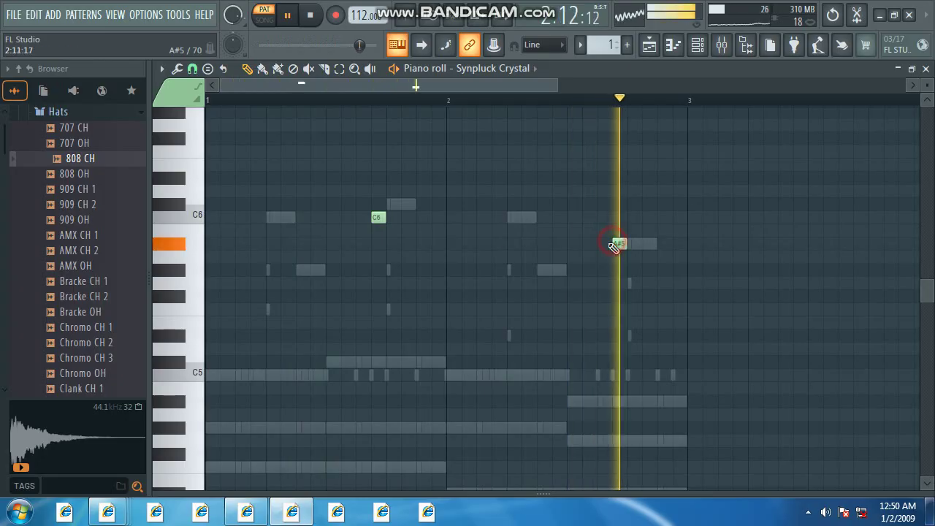
# Step: Select both Synpluck Crystal notes and shorten them to a small fraction of a step
pyautogui.moveTo(656, 179); pyautogui.dragTo(333, 317)
pyautogui.scroll(5, 332, 281)
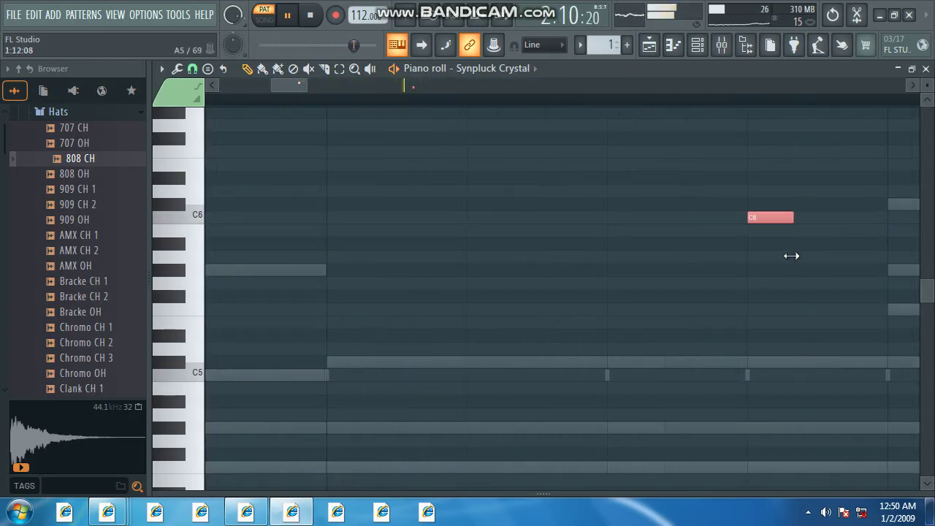
pyautogui.scroll(-6, 543, 317)
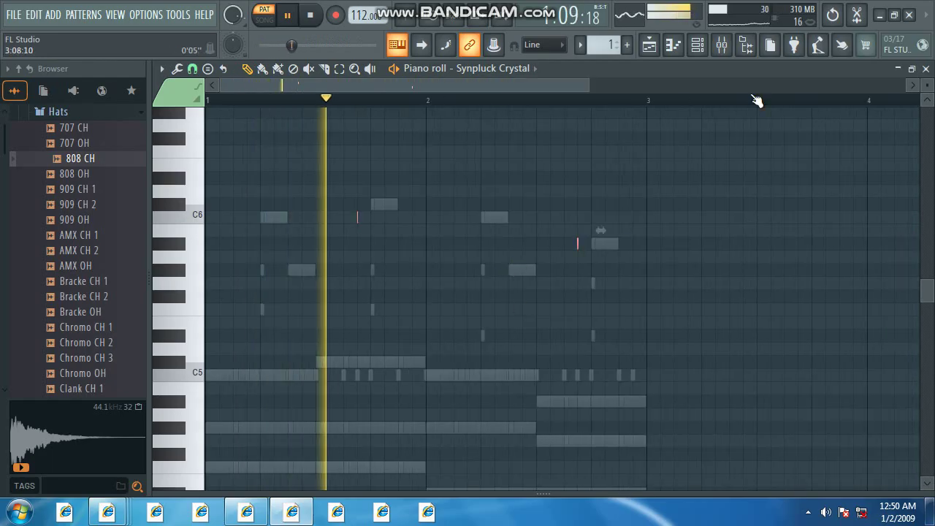
# Step: Load the Synpluck Buzzy preset in the FLEX channel and lower its channel volume to 53%
pyautogui.click(698, 45)
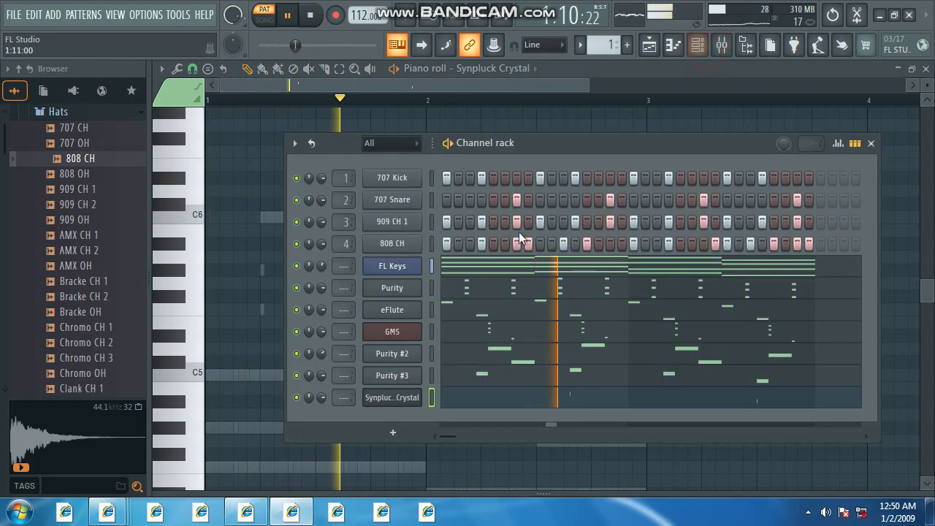
pyautogui.click(394, 399)
pyautogui.click(341, 242)
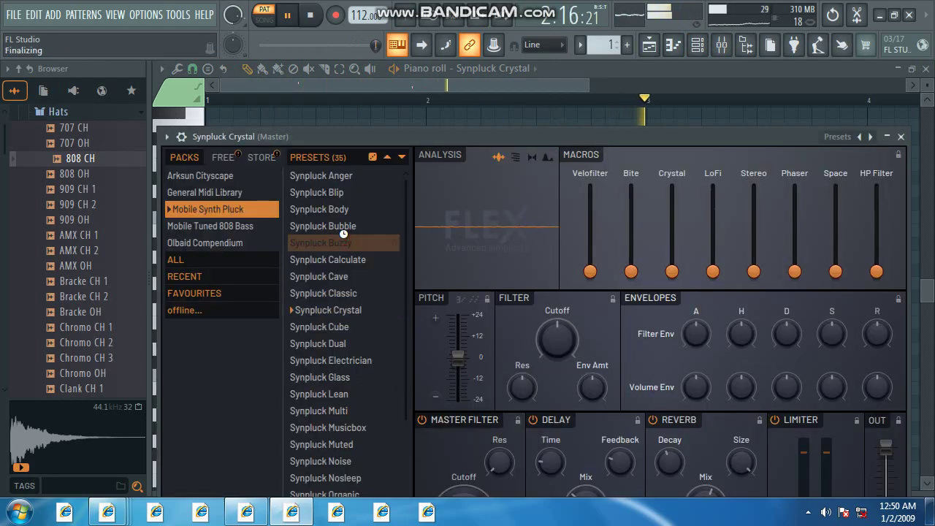
pyautogui.click(343, 233)
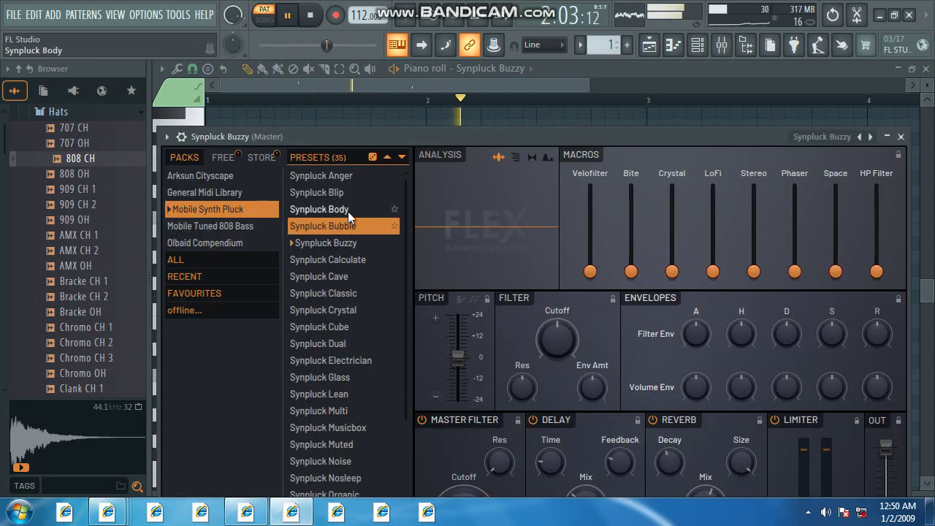
pyautogui.click(901, 141)
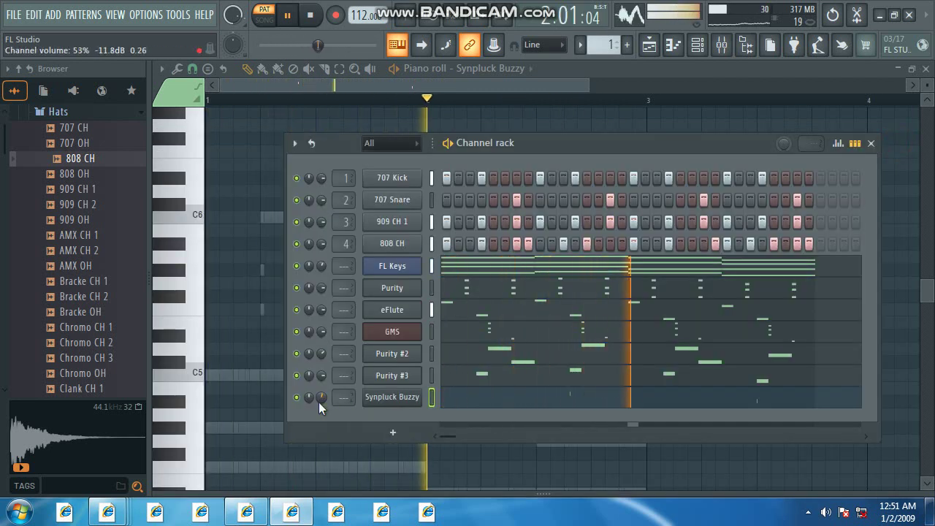
pyautogui.click(291, 515)
pyautogui.click(259, 515)
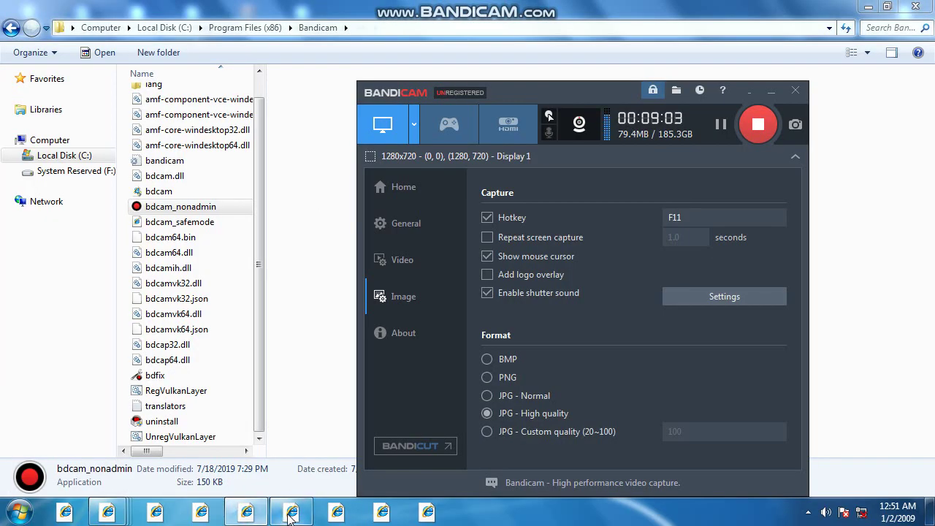
pyautogui.click(292, 515)
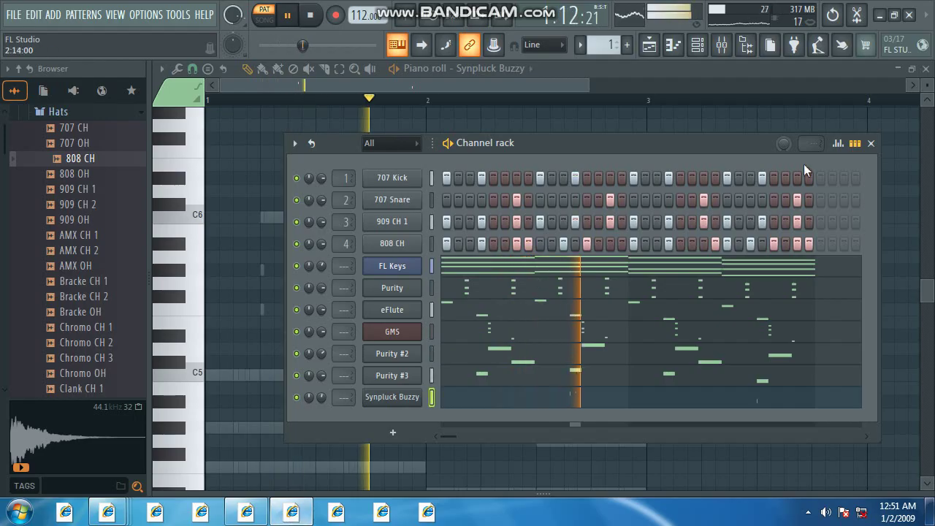
# Step: Stop playback and split Pattern 1 by channel
pyautogui.click(872, 143)
pyautogui.press('space')
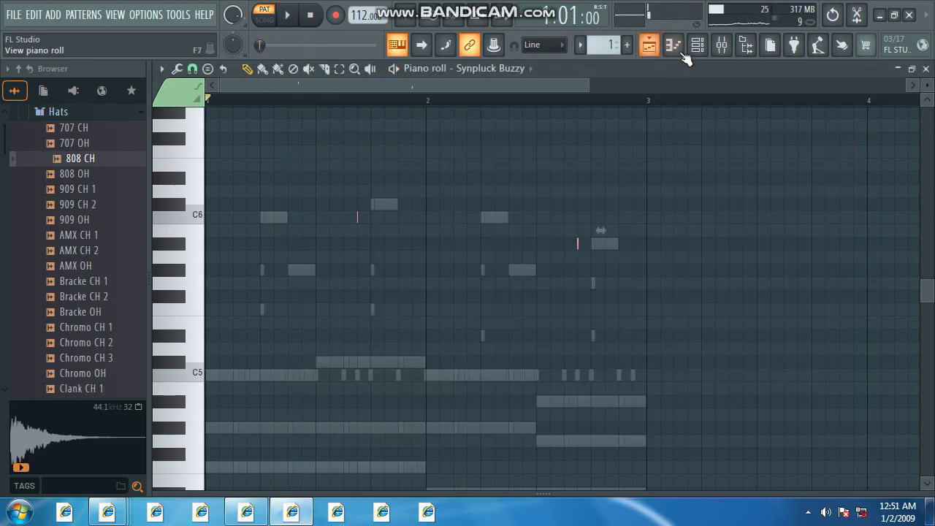
pyautogui.click(610, 44)
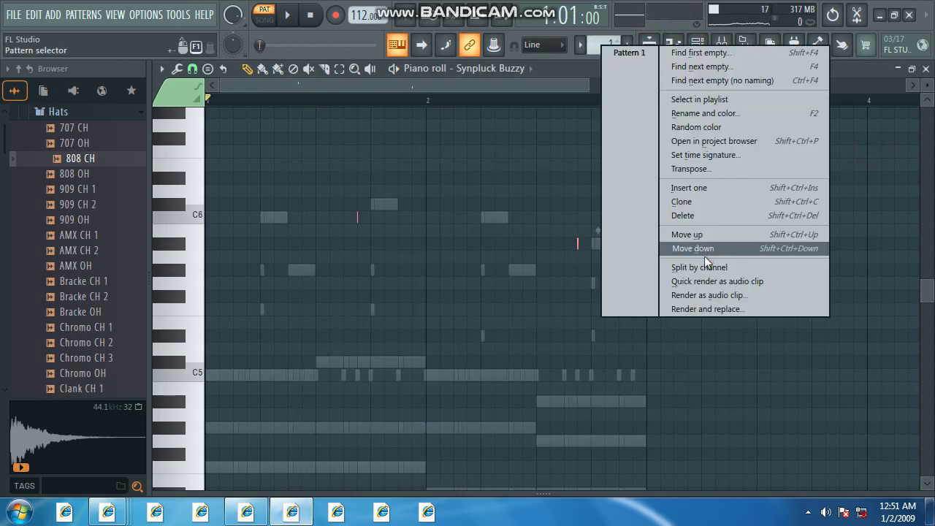
pyautogui.click(706, 268)
# Step: Place all eleven split patterns at bar 1 on Tracks 1 to 11 of the playlist and duplicate them to fill bars 1 to 18
pyautogui.click(650, 44)
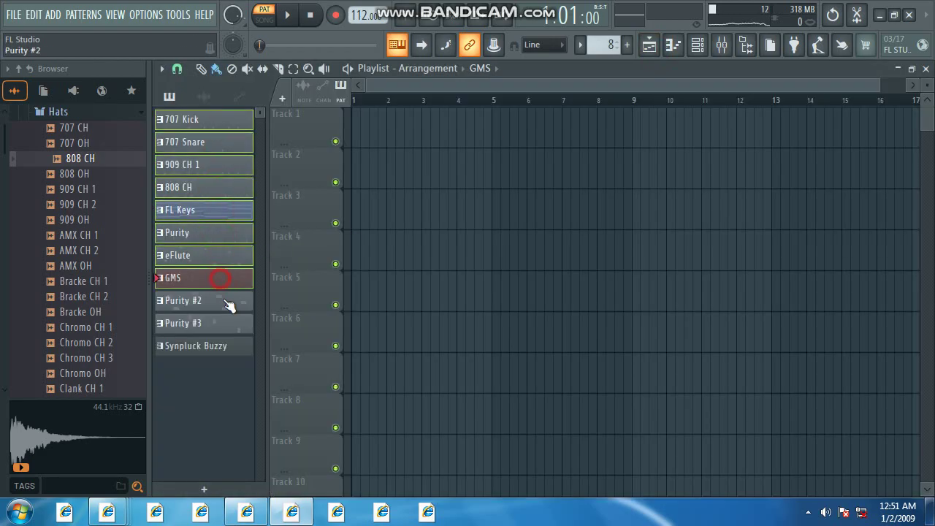
pyautogui.moveTo(341, 291); pyautogui.dragTo(417, 154)
pyautogui.hotkey('ctrl', 'b')
pyautogui.hotkey('ctrl', 'b')
pyautogui.hotkey('ctrl', 'b')
pyautogui.hotkey('ctrl', 'b')
pyautogui.hotkey('ctrl', 'b')
pyautogui.hotkey('ctrl', 'b')
pyautogui.hotkey('ctrl', 'b')
pyautogui.hotkey('ctrl', 'b')
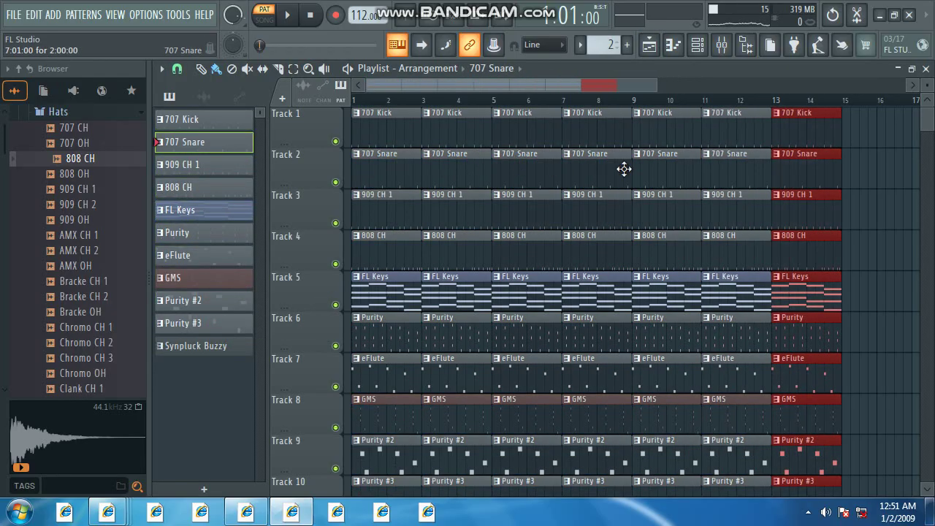
pyautogui.scroll(-2, 635, 183)
pyautogui.scroll(-1, 636, 184)
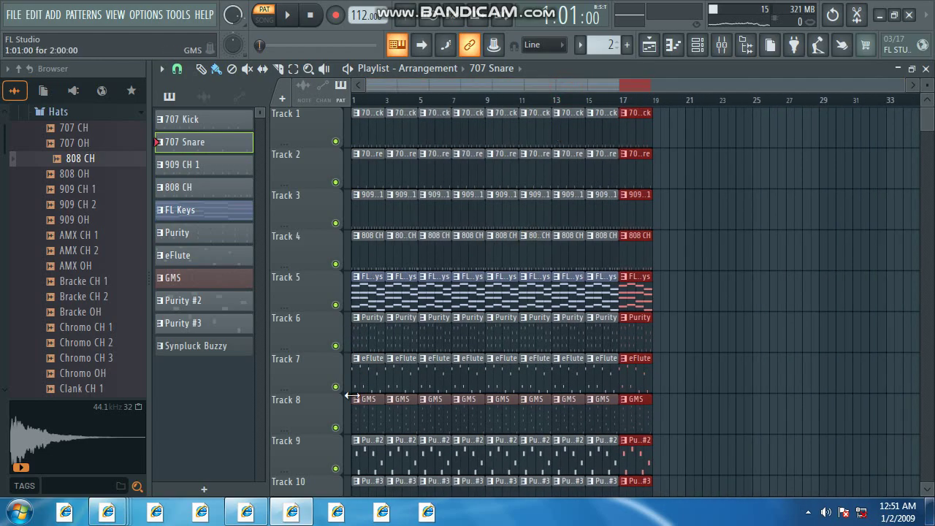
# Step: Delete the eFlute clips in bars 1 to 4 on Track 7 and set playback to song mode
pyautogui.scroll(3, 372, 386)
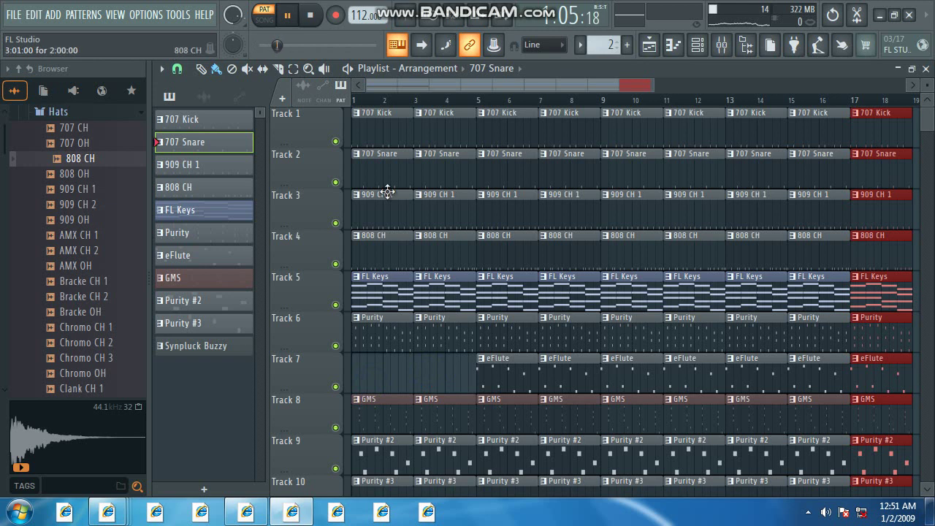
pyautogui.click(269, 16)
# Step: Delete the Purity #2, Purity #3 and Synpluck Buzzy clips in bars 5 to 8 on Tracks 9 to 11, and clear the clip selection
pyautogui.scroll(-1, 428, 328)
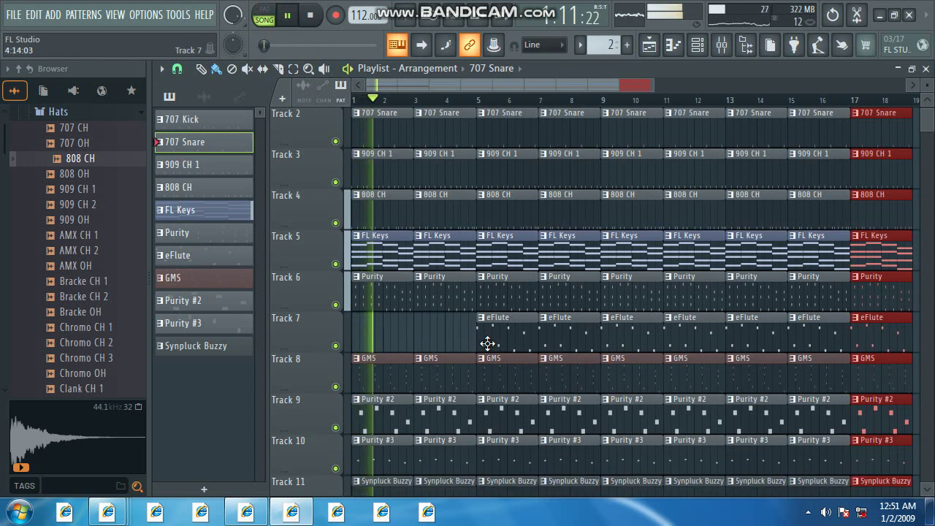
pyautogui.scroll(-1, 487, 345)
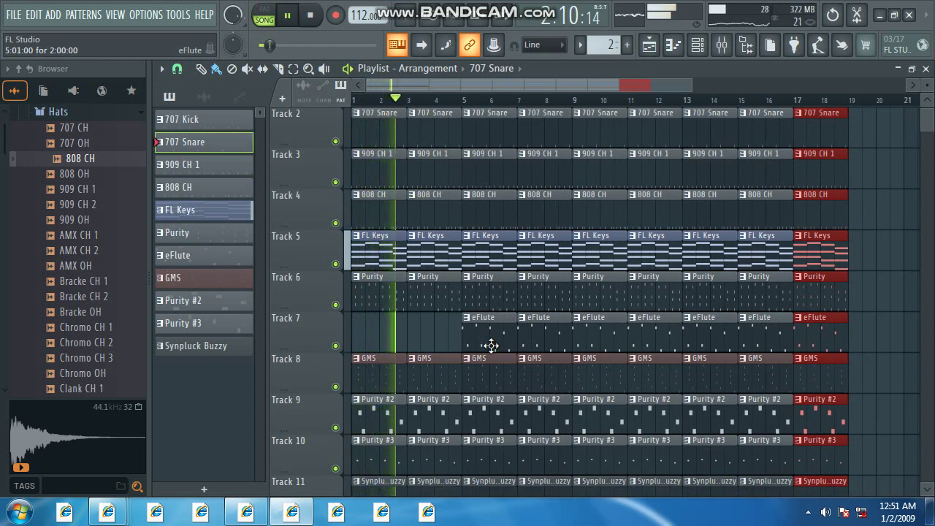
pyautogui.scroll(-2, 484, 369)
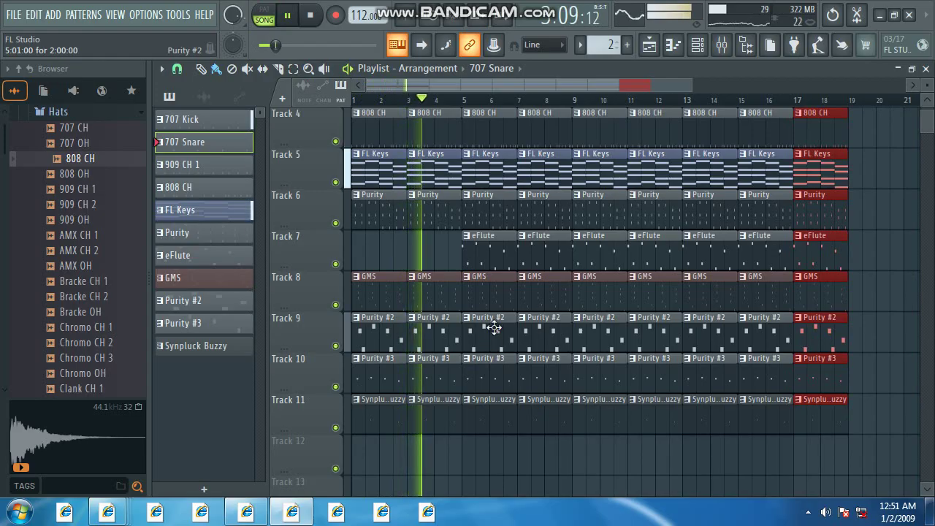
pyautogui.rightClick(483, 344)
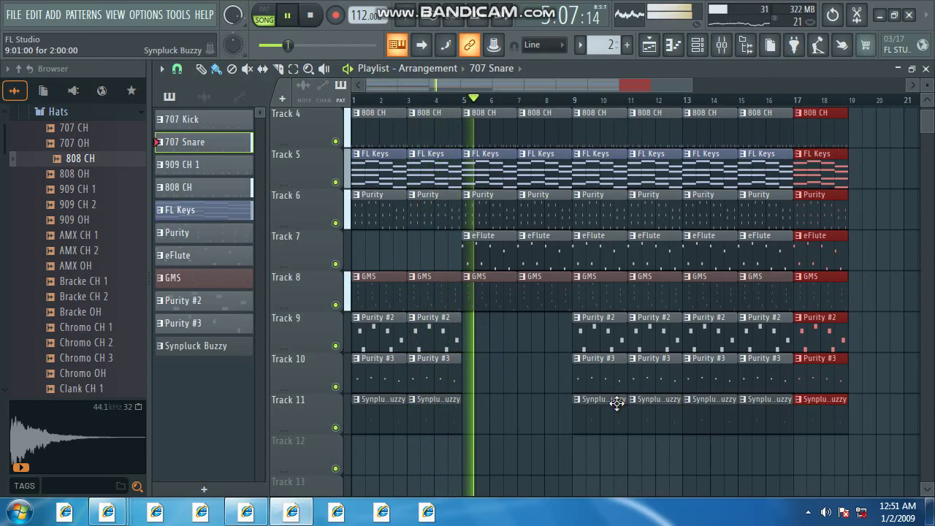
pyautogui.scroll(-1, 617, 403)
pyautogui.scroll(-1, 640, 399)
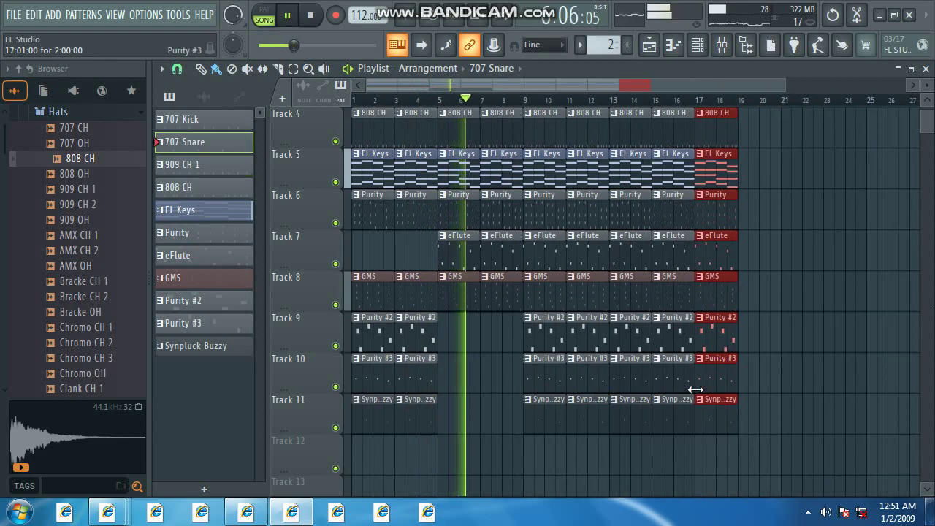
pyautogui.click(763, 379)
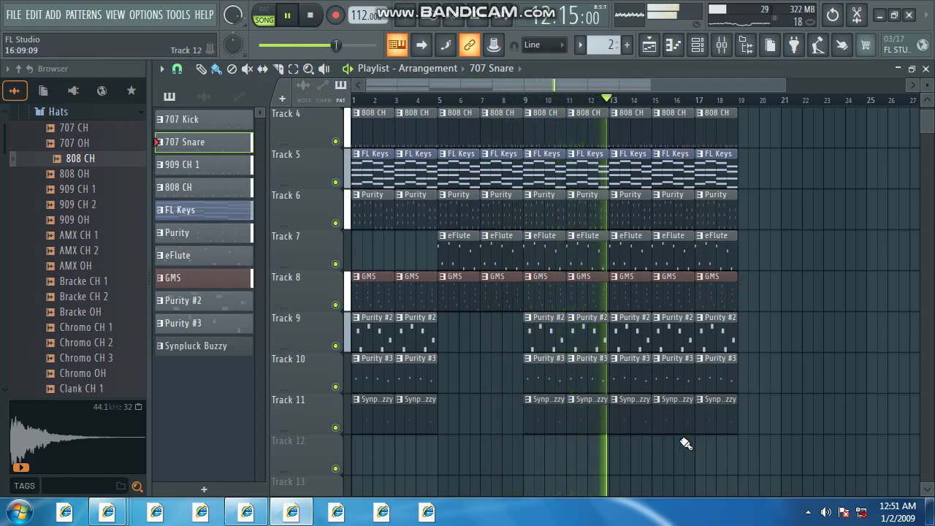
pyautogui.click(304, 512)
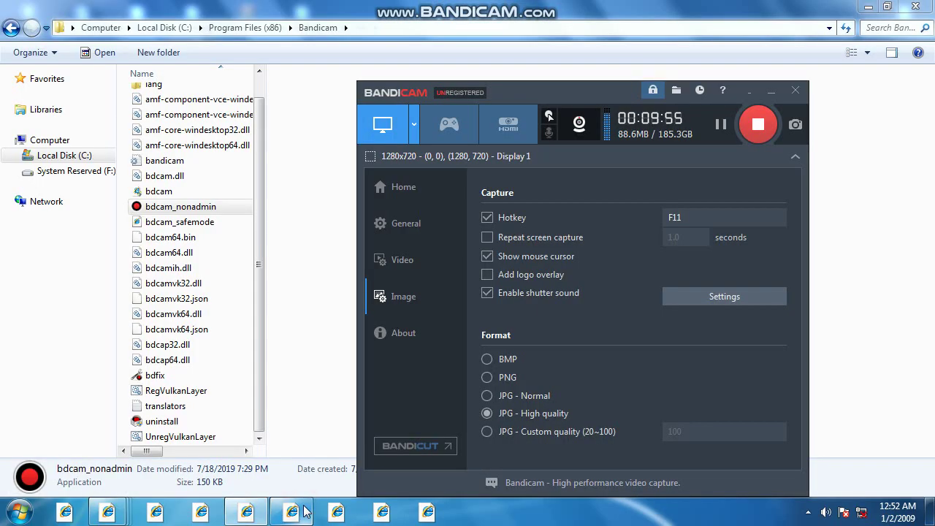